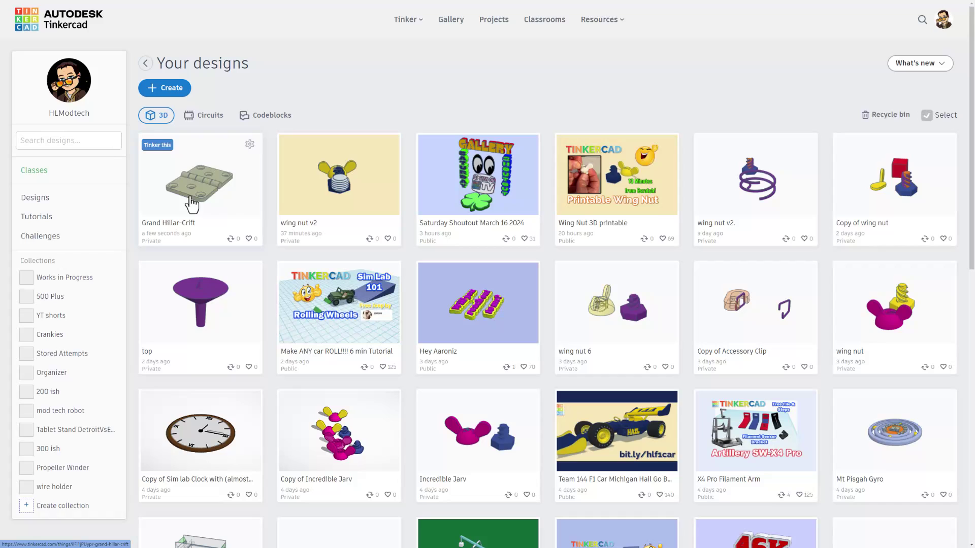
# - Open the Grand Hillar-Crift design and run the hinge simulation in Sim Lab
pyautogui.click(157, 145)
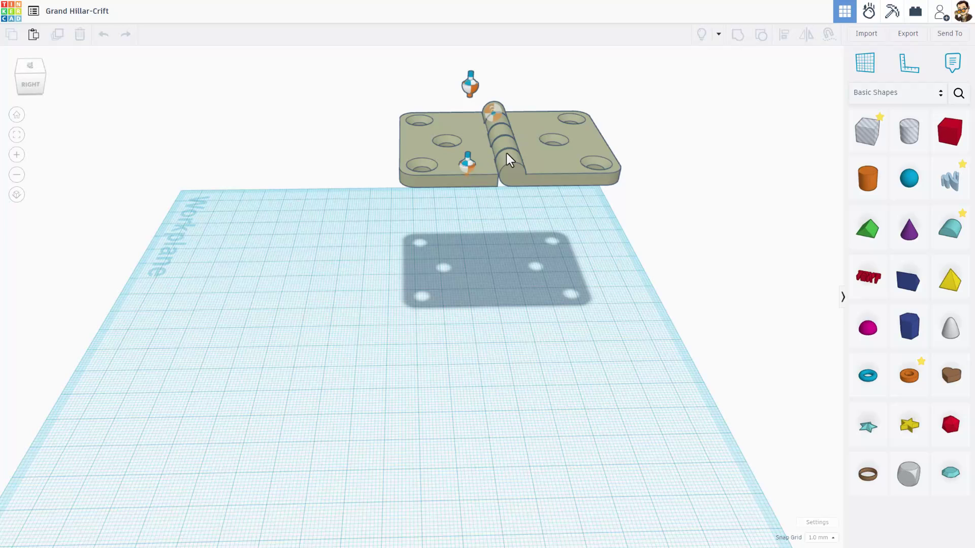
pyautogui.click(865, 12)
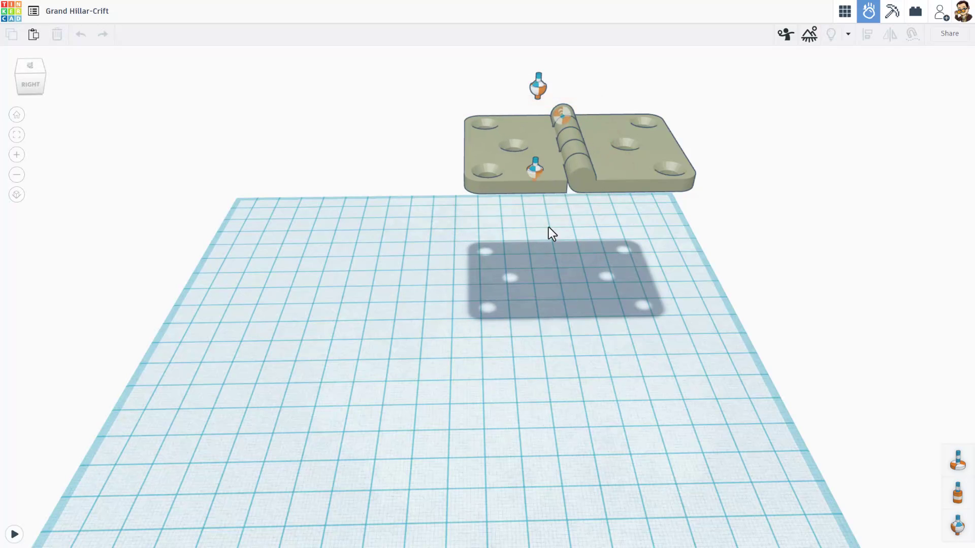
pyautogui.moveTo(548, 227)
pyautogui.mouseDown(button='right')
pyautogui.moveTo(611, 217)
pyautogui.moveTo(562, 216)
pyautogui.mouseUp(button='right')
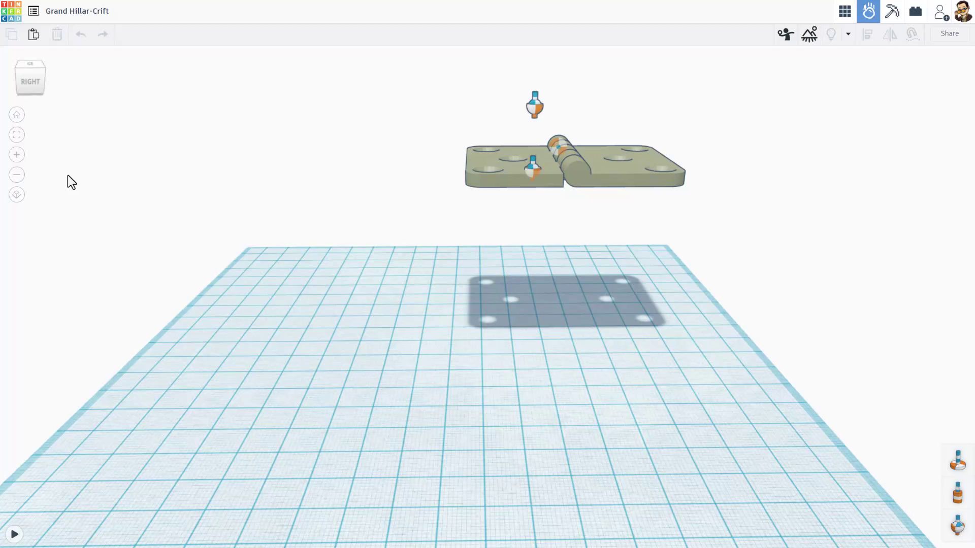
pyautogui.click(14, 534)
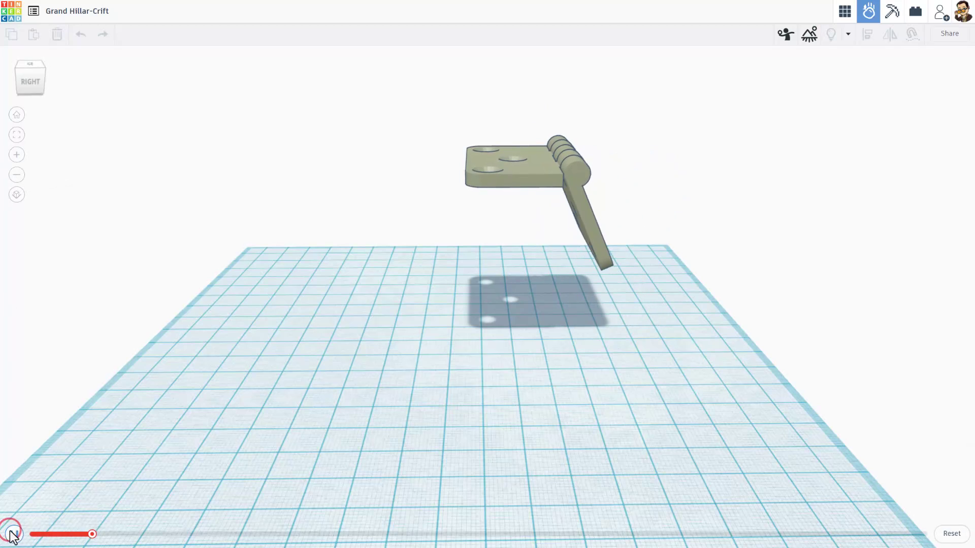
# - Throw objects at the hanging hinge leaf during the simulation to test how it swings, viewing it from several angles
pyautogui.moveTo(581, 342); pyautogui.dragTo(598, 260, button='right')
pyautogui.click(477, 214)
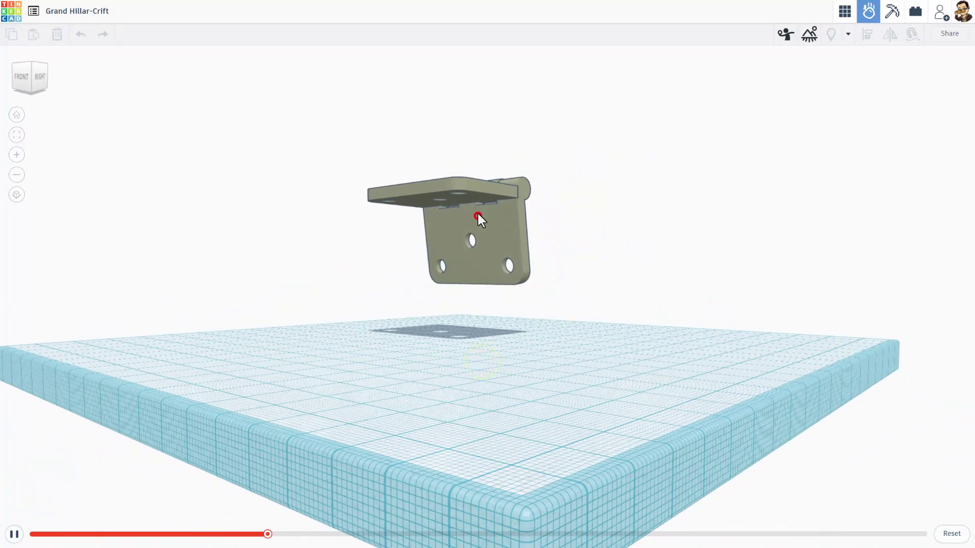
pyautogui.moveTo(481, 206); pyautogui.dragTo(488, 208, button='right')
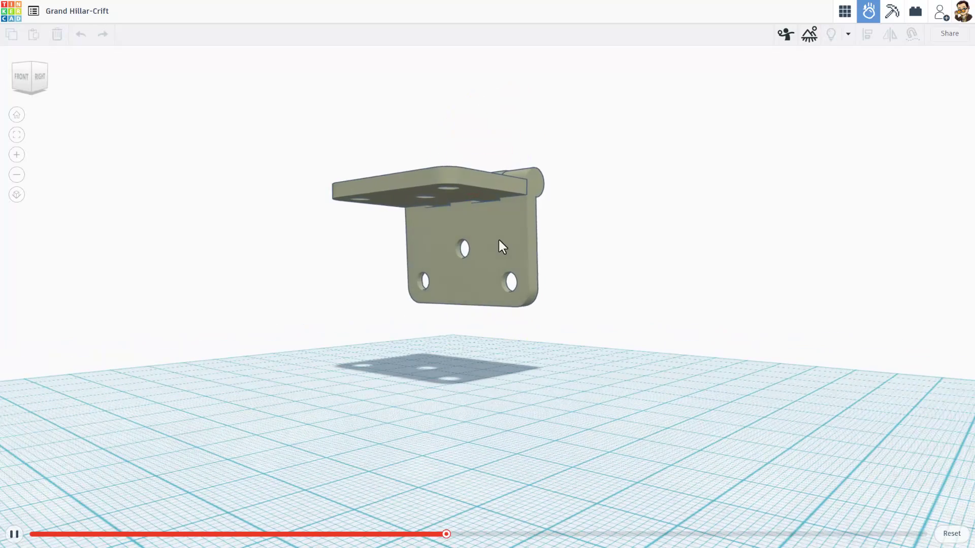
pyautogui.click(498, 239)
pyautogui.click(500, 226)
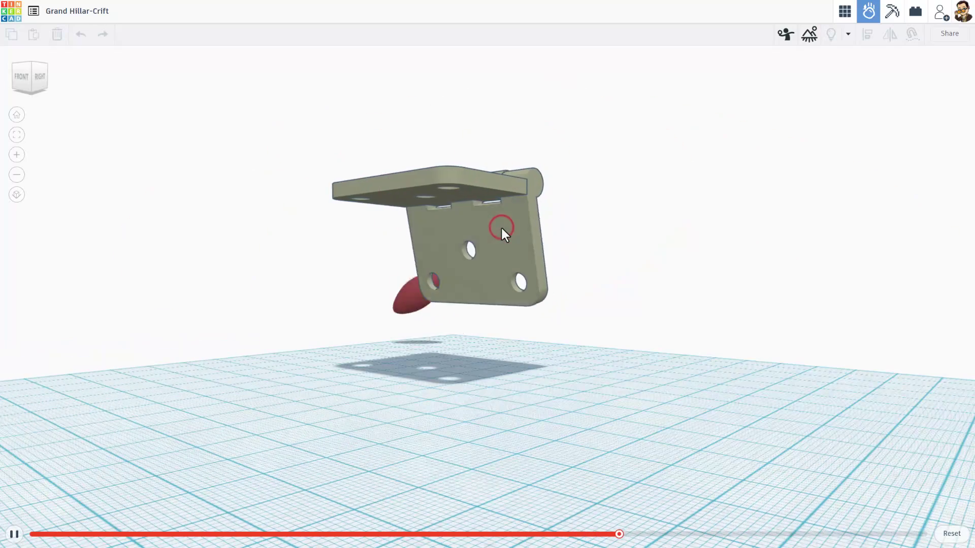
pyautogui.moveTo(500, 225); pyautogui.dragTo(395, 261, button='right')
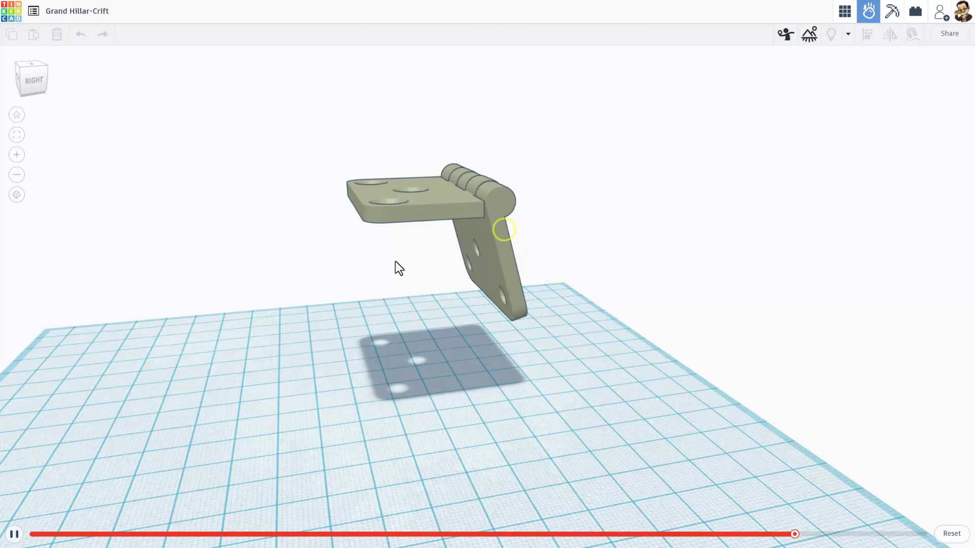
# - Return to the 3D editor and hide all the shapes of the finished hinge assembly
pyautogui.click(844, 12)
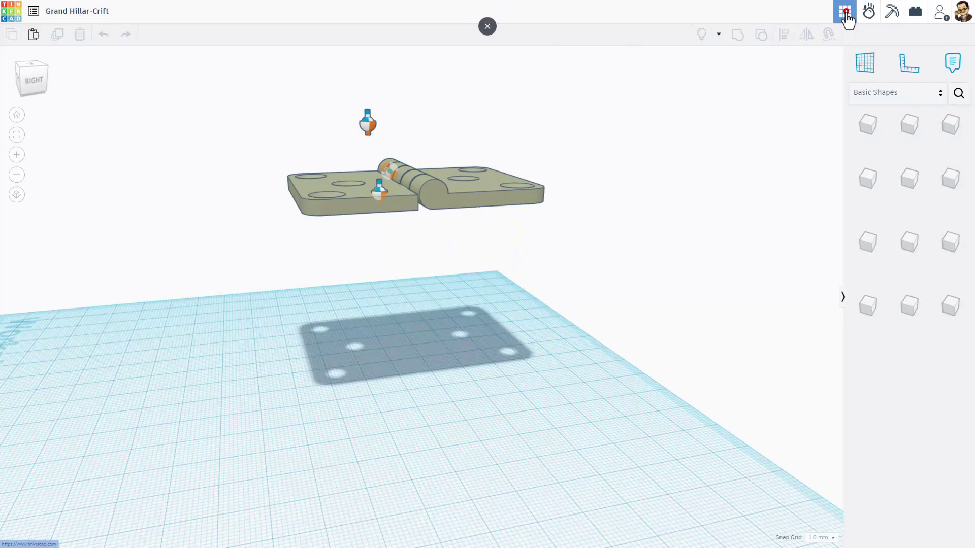
pyautogui.click(822, 61)
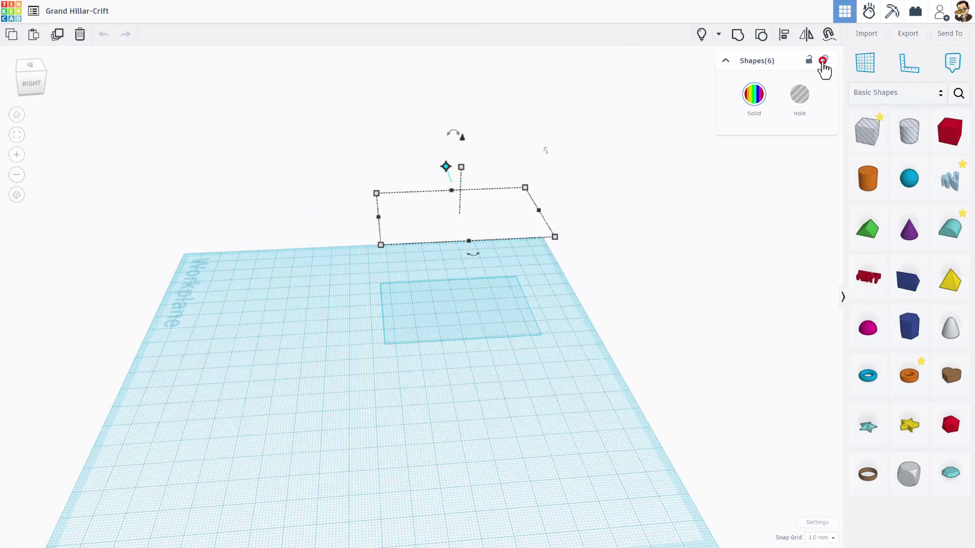
pyautogui.moveTo(384, 286); pyautogui.dragTo(691, 110, button='right')
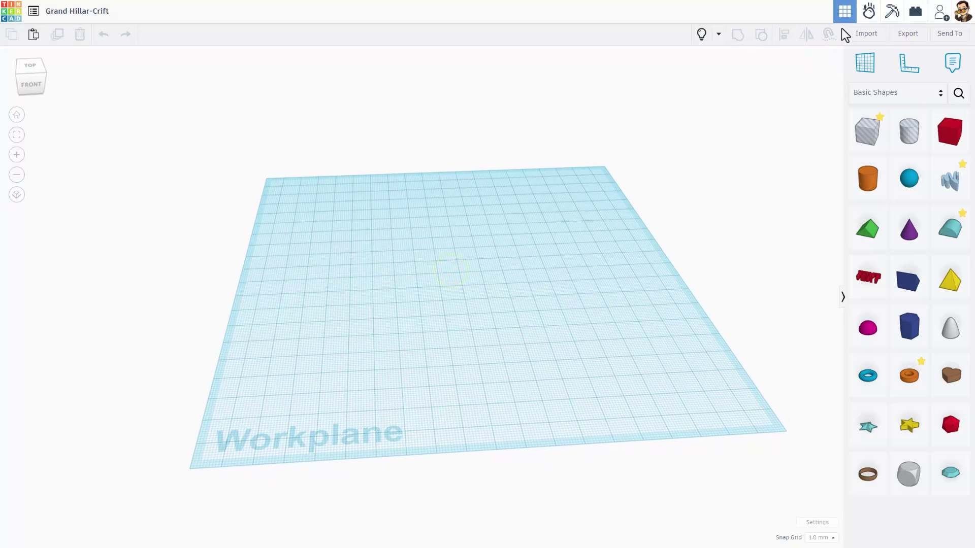
# - Import Hinge.stl in millimeters at 100% scale and shift the hinge slightly on the workplane
pyautogui.click(863, 34)
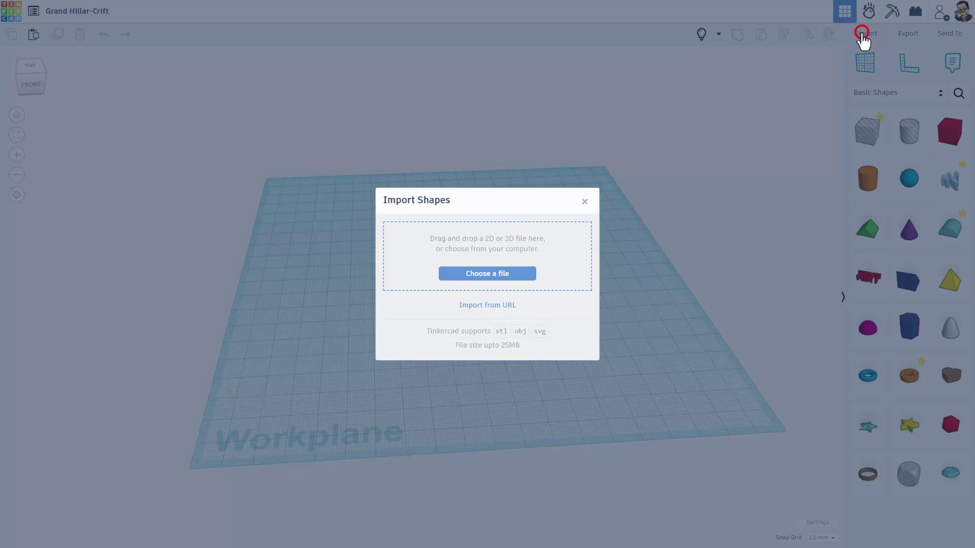
pyautogui.click(490, 277)
pyautogui.doubleClick(90, 78)
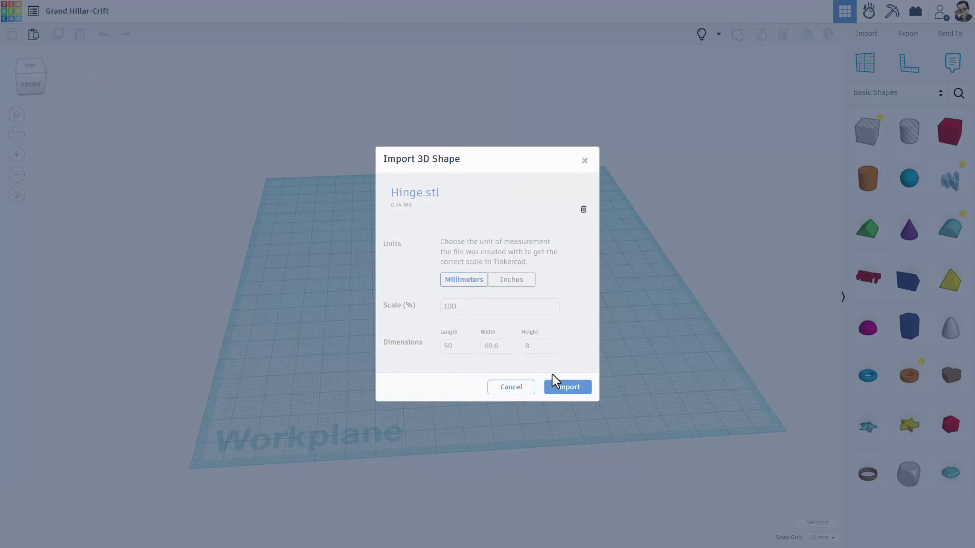
pyautogui.click(510, 358)
pyautogui.moveTo(500, 272); pyautogui.dragTo(506, 280)
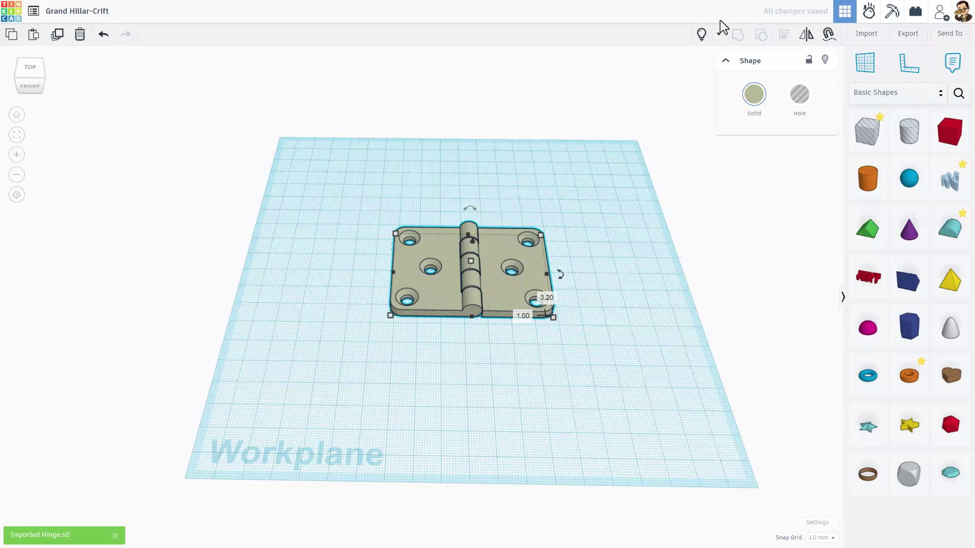
# - Switch to orthographic projection with the imported hinge seen straight from the top and fitted to the view
pyautogui.moveTo(470, 319); pyautogui.dragTo(413, 287, button='right')
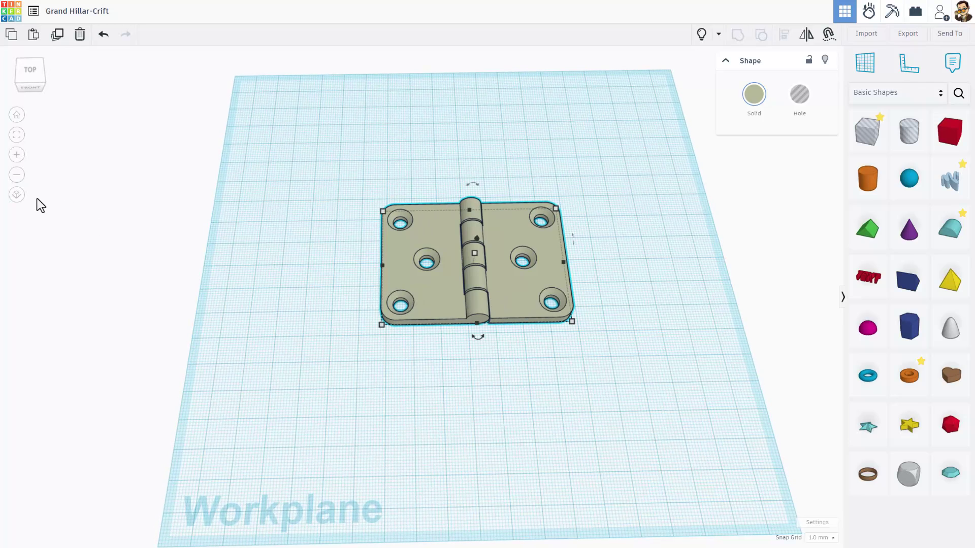
pyautogui.click(16, 195)
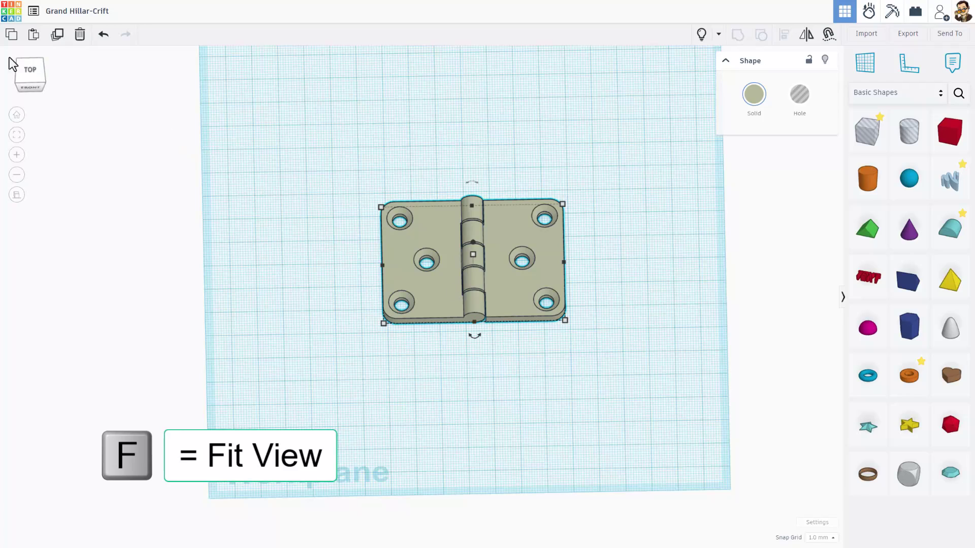
pyautogui.click(26, 77)
pyautogui.click(18, 138)
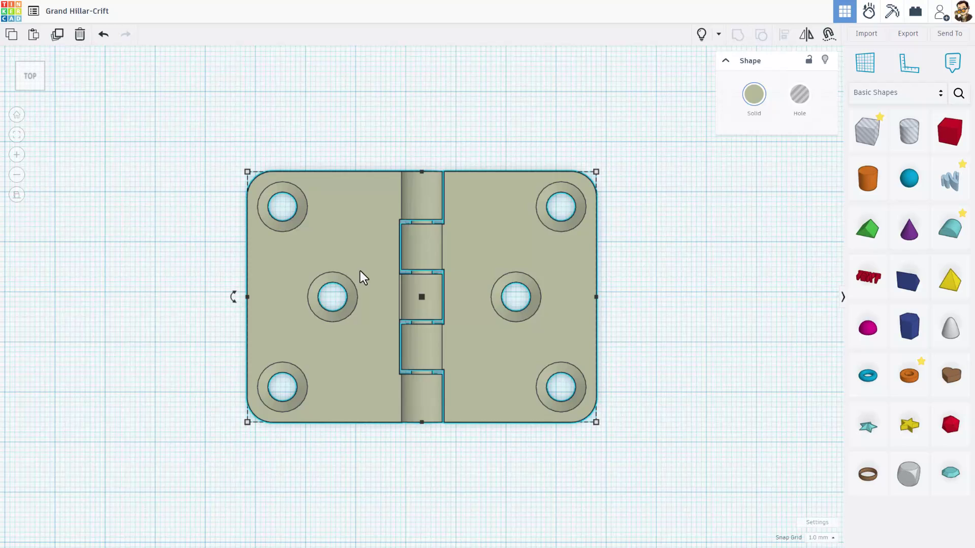
# - Duplicate the imported hinge and move the copy about 60 mm toward the back of the workplane
pyautogui.click(342, 280)
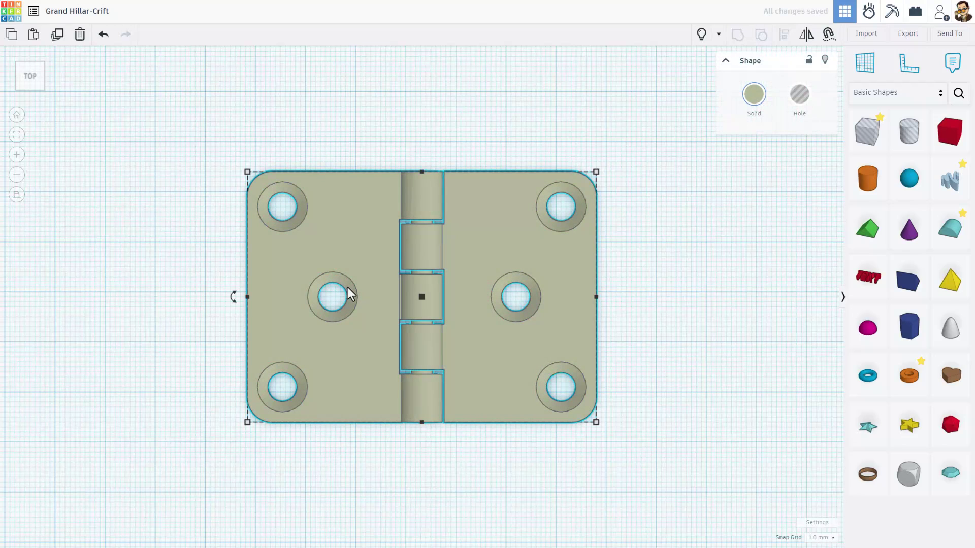
pyautogui.hotkey('ctrl', 'd')
pyautogui.hotkey('shift', 'Up')
pyautogui.hotkey('shift', 'Up')
pyautogui.hotkey('shift', 'Up')
pyautogui.hotkey('shift', 'Up')
pyautogui.hotkey('shift', 'Up')
pyautogui.hotkey('shift', 'Up')
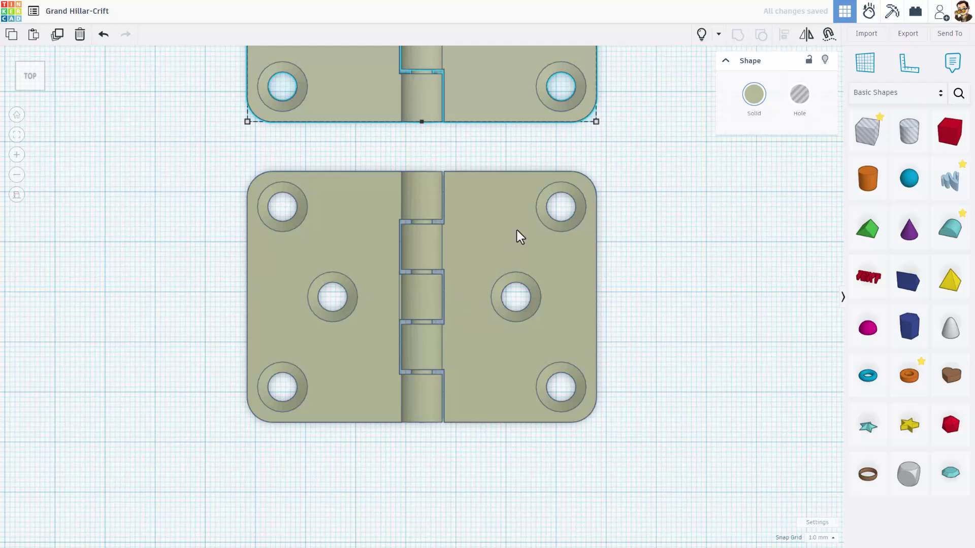
# - Place a box hole over the front hinge's second knuckle from the back, make it 10 mm deep, and set the snap grid to 0.25 mm
pyautogui.moveTo(860, 133); pyautogui.dragTo(449, 268)
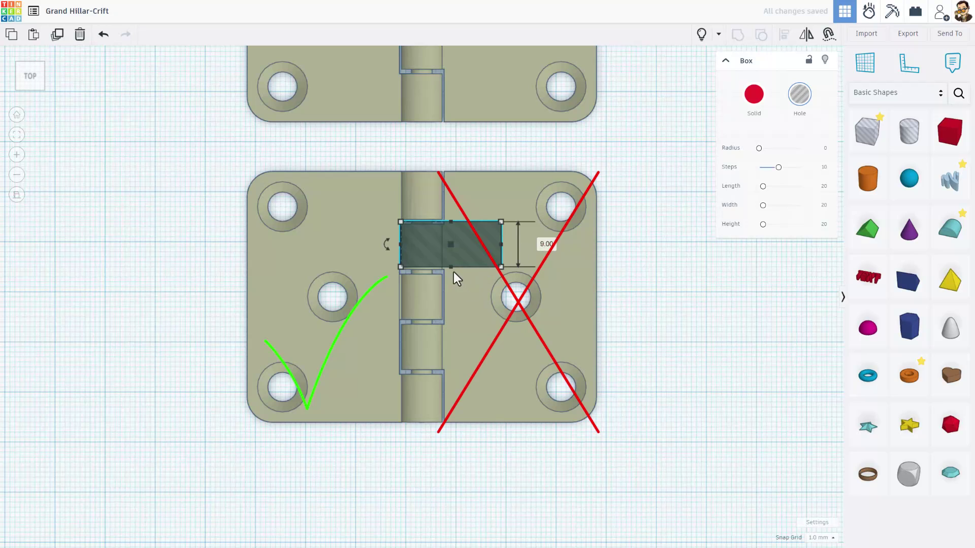
pyautogui.moveTo(450, 275); pyautogui.dragTo(446, 268)
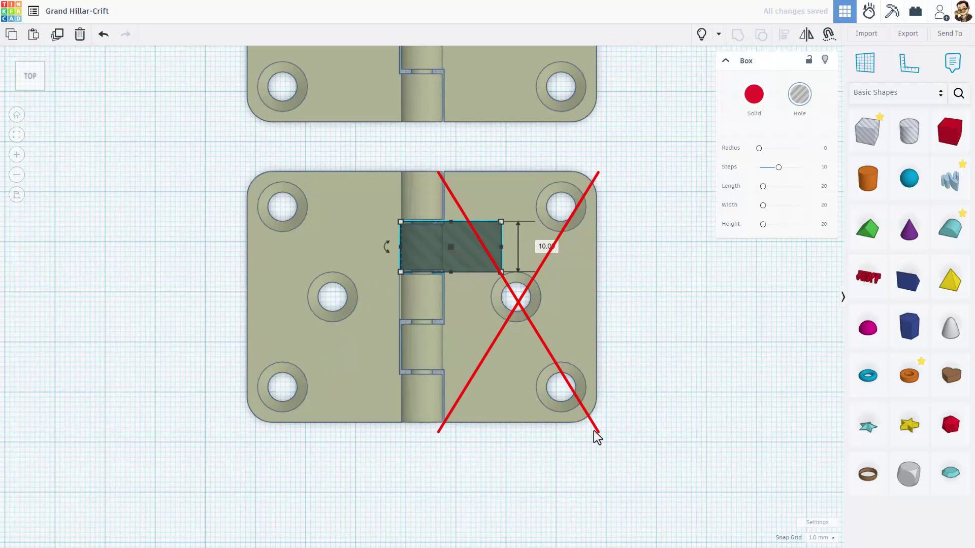
pyautogui.click(818, 538)
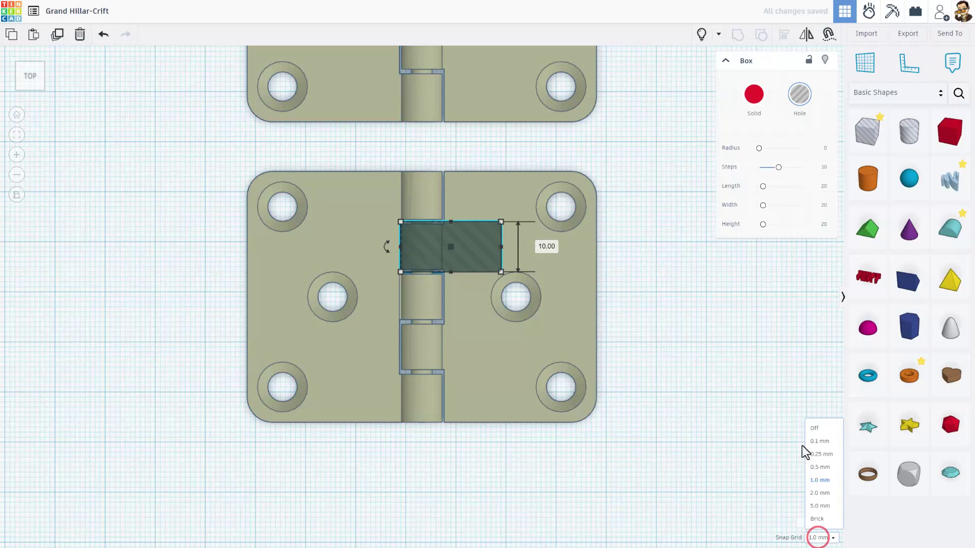
pyautogui.click(813, 455)
pyautogui.click(654, 315)
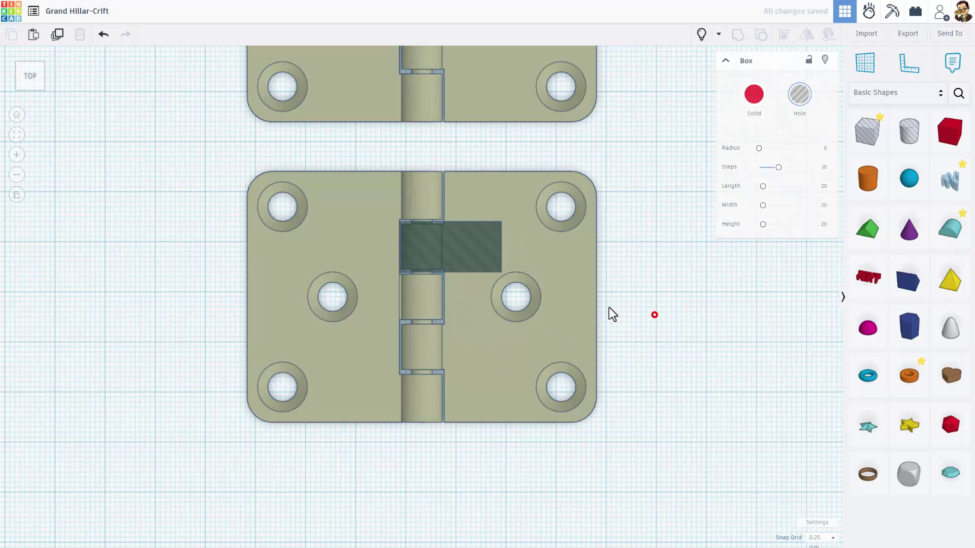
# - Duplicate the box hole and move the copy about 20 mm forward over the fourth knuckle
pyautogui.click(461, 250)
pyautogui.hotkey('ctrl', 'd')
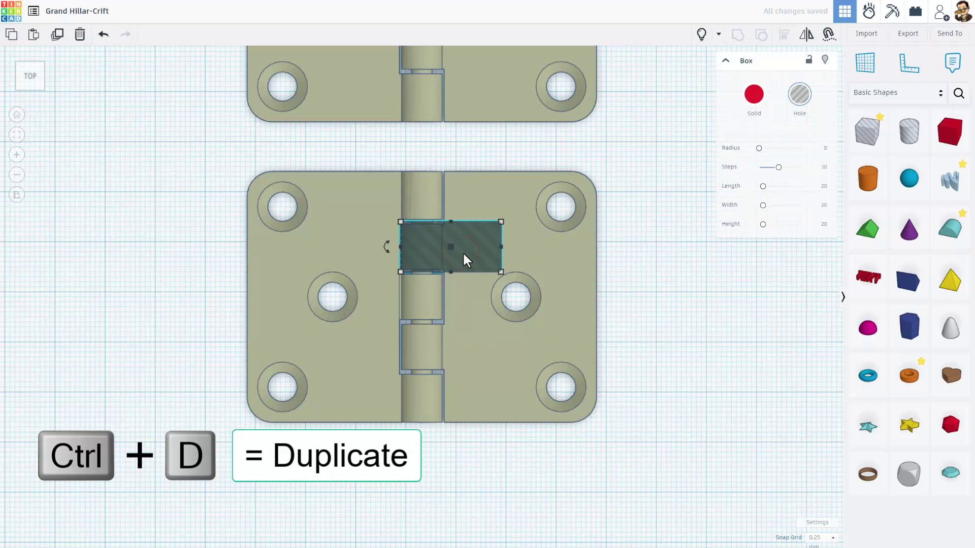
pyautogui.hotkey('shift', 'Down')
pyautogui.hotkey('shift', 'Down')
pyautogui.hotkey('shift', 'Down')
pyautogui.hotkey('shift', 'Down')
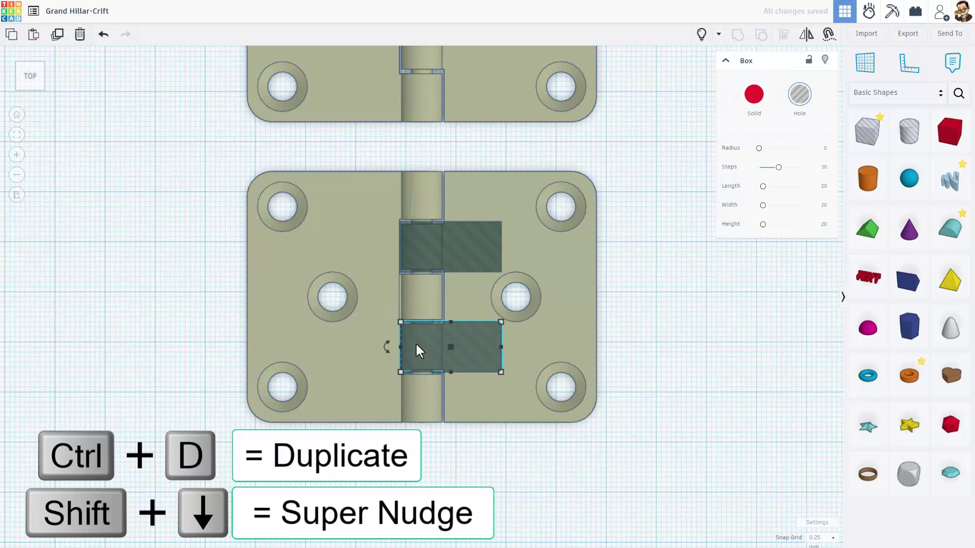
pyautogui.click(640, 234)
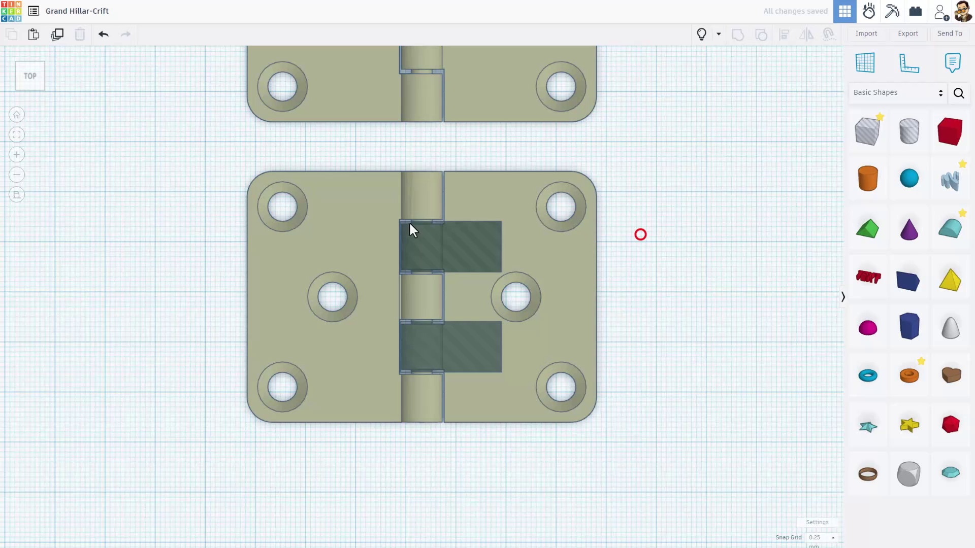
# - Add another box hole over the right leaf, flush beside the barrel, and drop it to the workplane
pyautogui.click(869, 143)
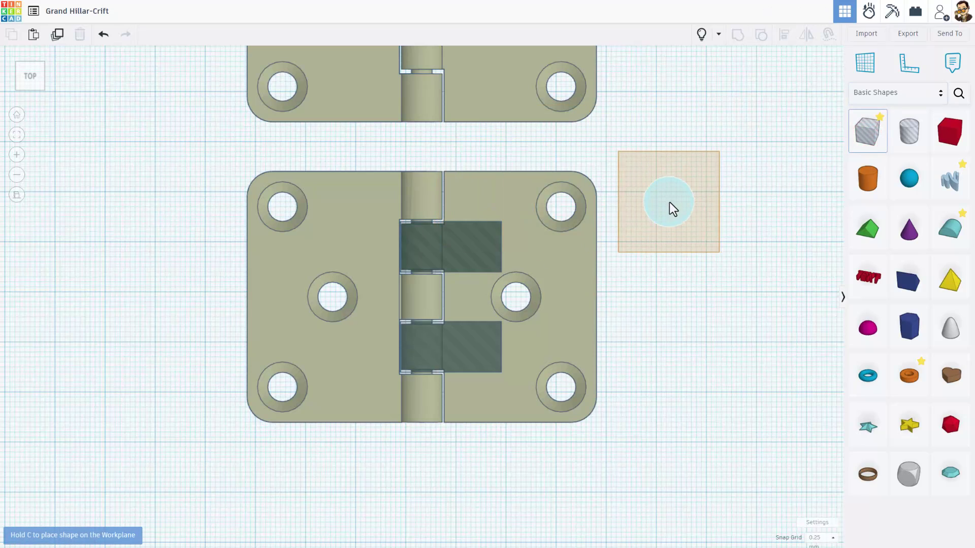
pyautogui.click(492, 211)
pyautogui.moveTo(518, 350); pyautogui.dragTo(521, 312, button='right')
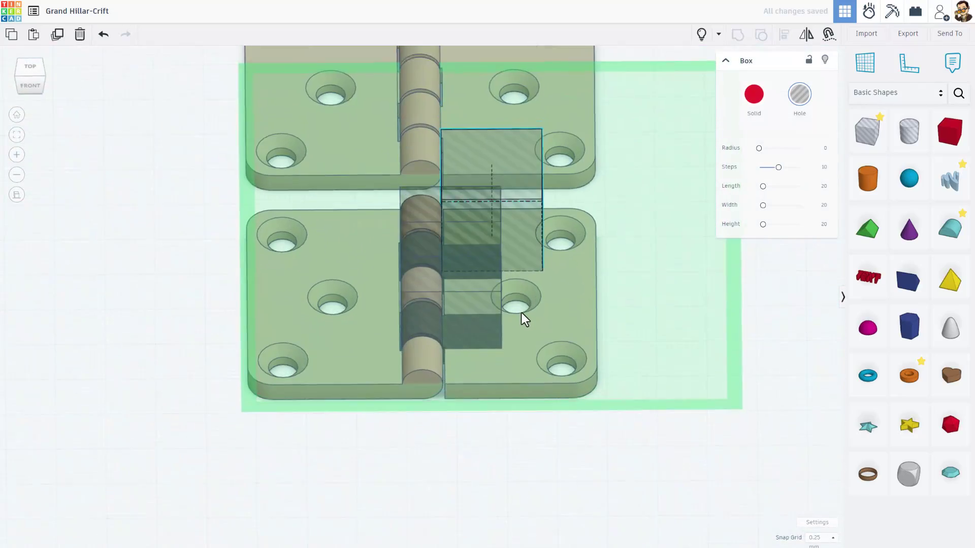
pyautogui.press('d')
# - Stretch the new box hole forward and to the right until it covers the hinge's entire right leaf
pyautogui.click(675, 298)
pyautogui.click(498, 245)
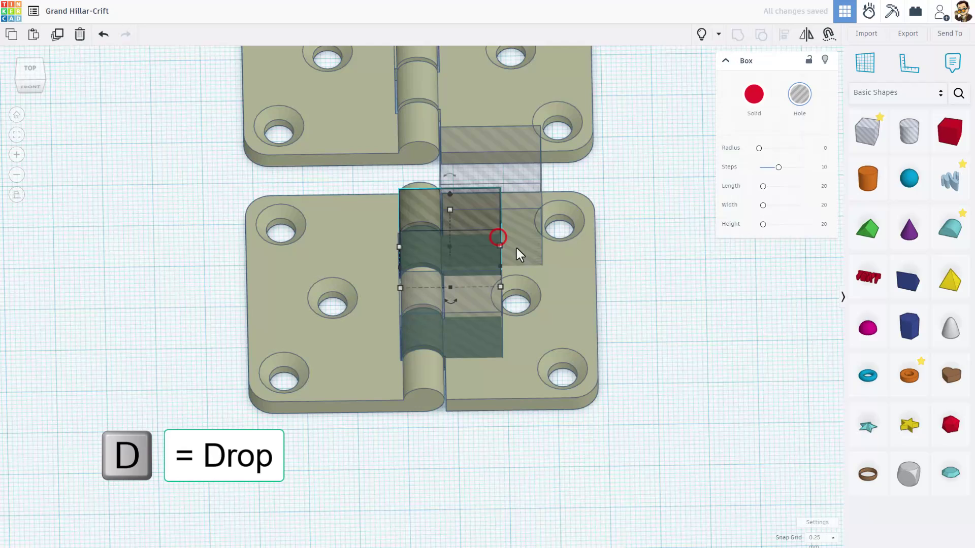
pyautogui.click(624, 273)
pyautogui.click(538, 224)
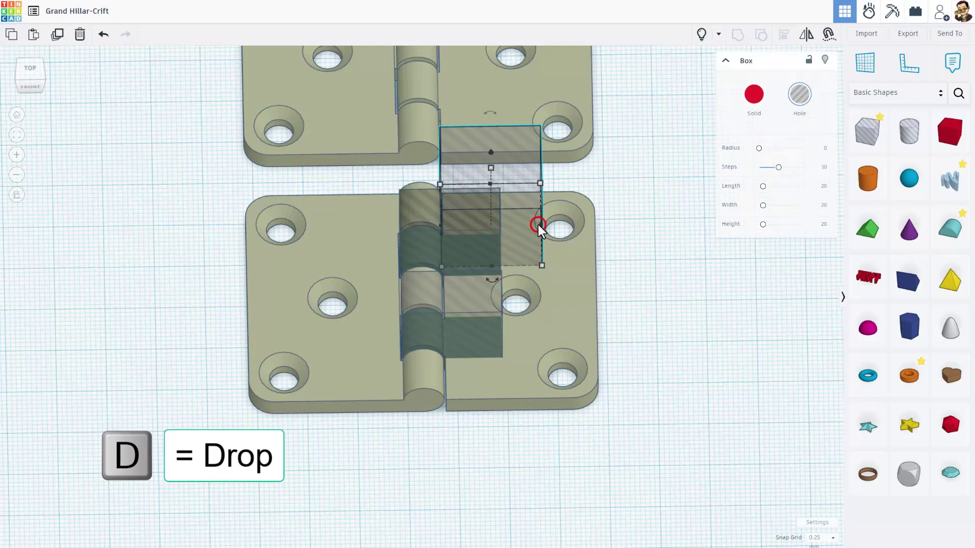
pyautogui.moveTo(492, 267); pyautogui.dragTo(487, 428)
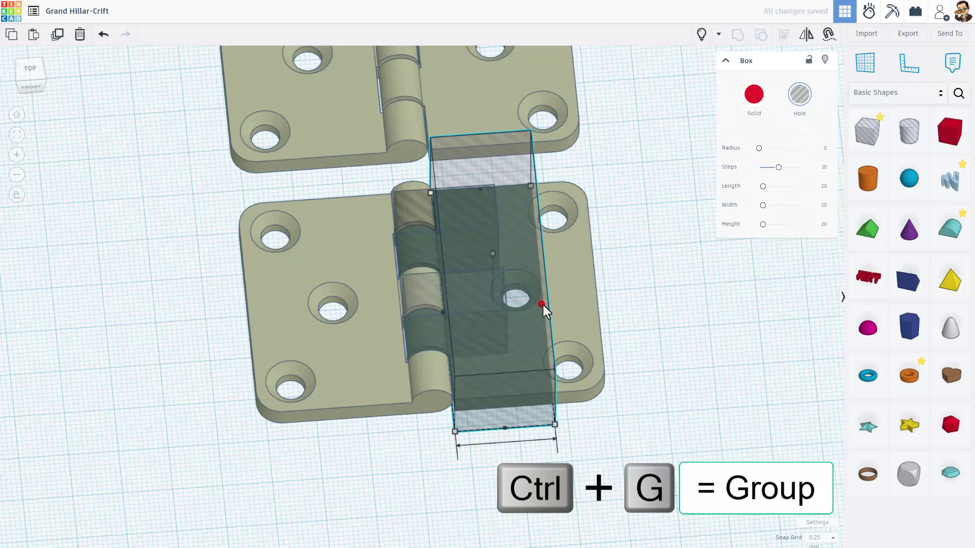
pyautogui.moveTo(542, 304); pyautogui.dragTo(623, 300)
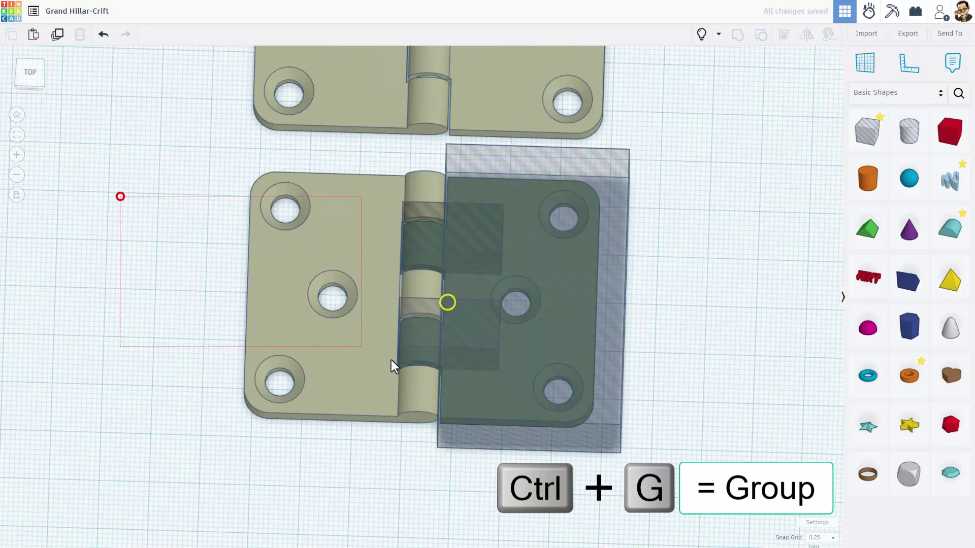
# - Group the front hinge with its three box holes to cut away the right leaf and its two knuckles
pyautogui.moveTo(390, 360); pyautogui.dragTo(532, 408)
pyautogui.hotkey('ctrl', 'g')
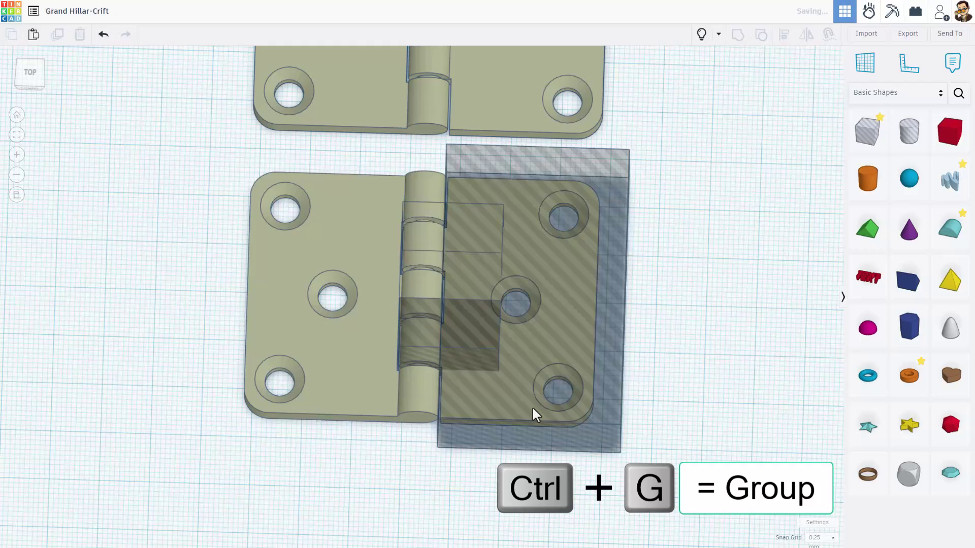
pyautogui.scroll(2, 489, 334)
pyautogui.moveTo(481, 333); pyautogui.dragTo(562, 249, button='right')
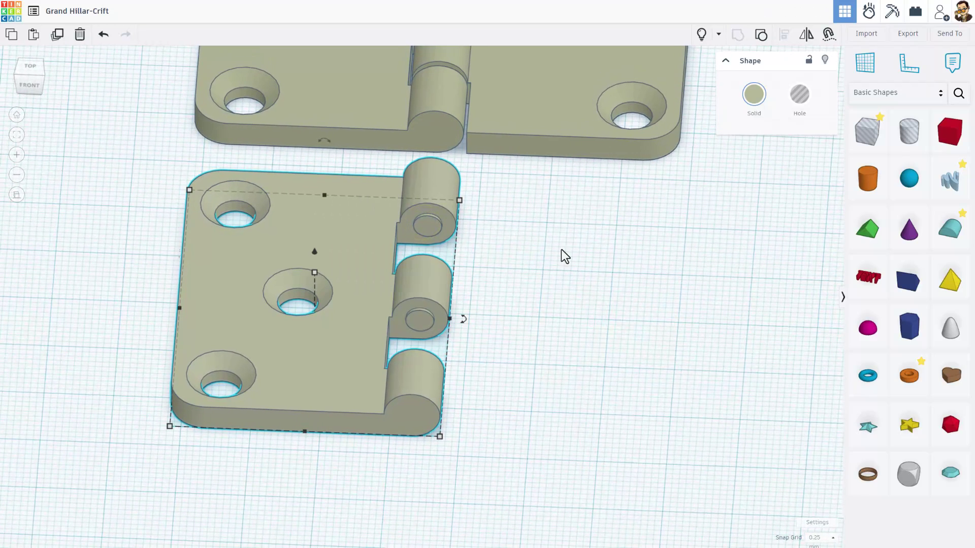
# - Add a box hole over the rear hinge's left leaf and stretch it past the leaf's outer edges
pyautogui.click(526, 122)
pyautogui.press('f')
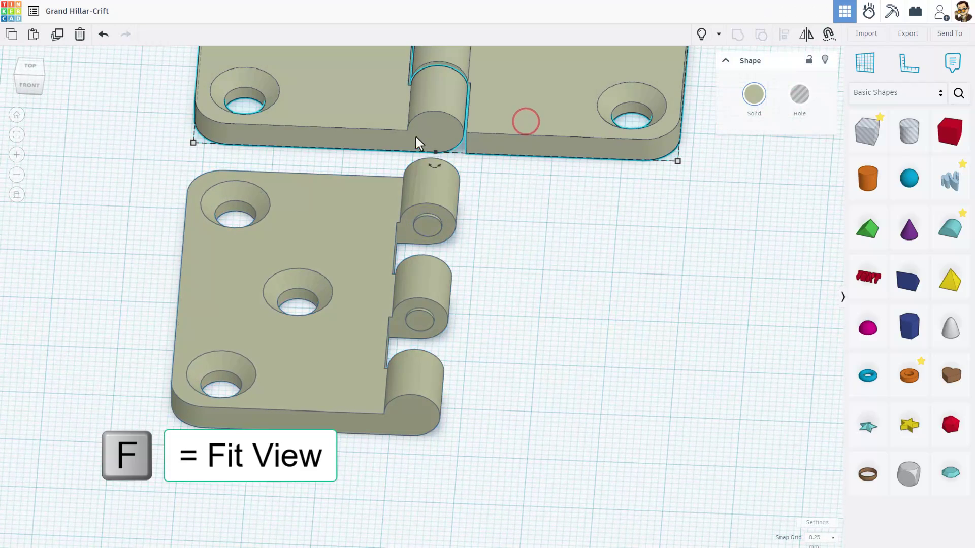
pyautogui.click(15, 138)
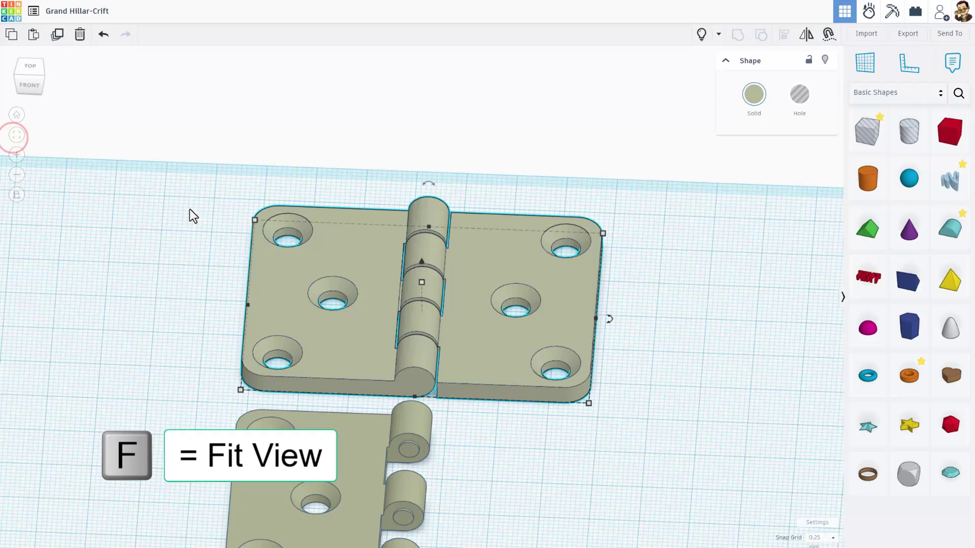
pyautogui.click(34, 71)
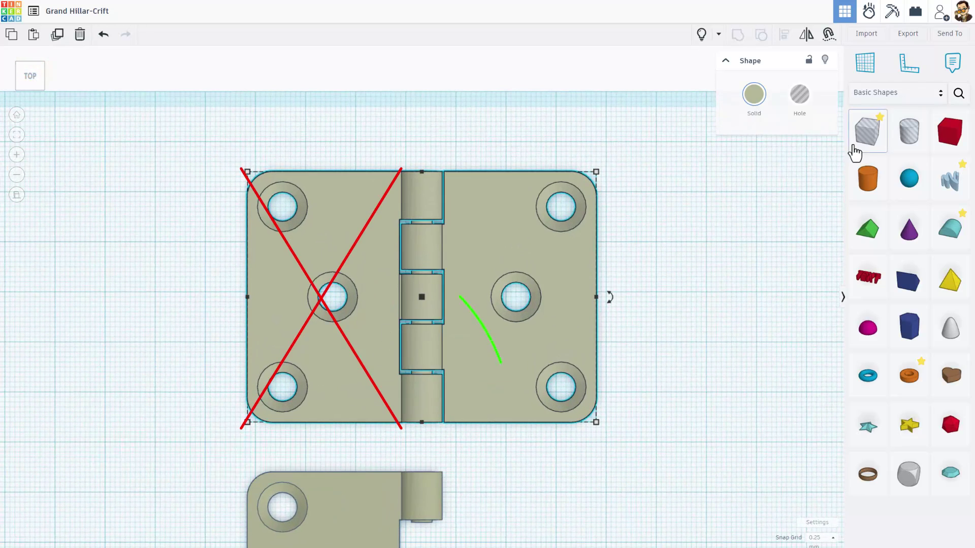
pyautogui.moveTo(857, 132); pyautogui.dragTo(403, 208)
pyautogui.moveTo(301, 248); pyautogui.dragTo(291, 463)
# - Nudge the box hole left until its inner edge clears the barrel and lines up with the left leaf's knuckle gaps
pyautogui.scroll(5, 407, 306)
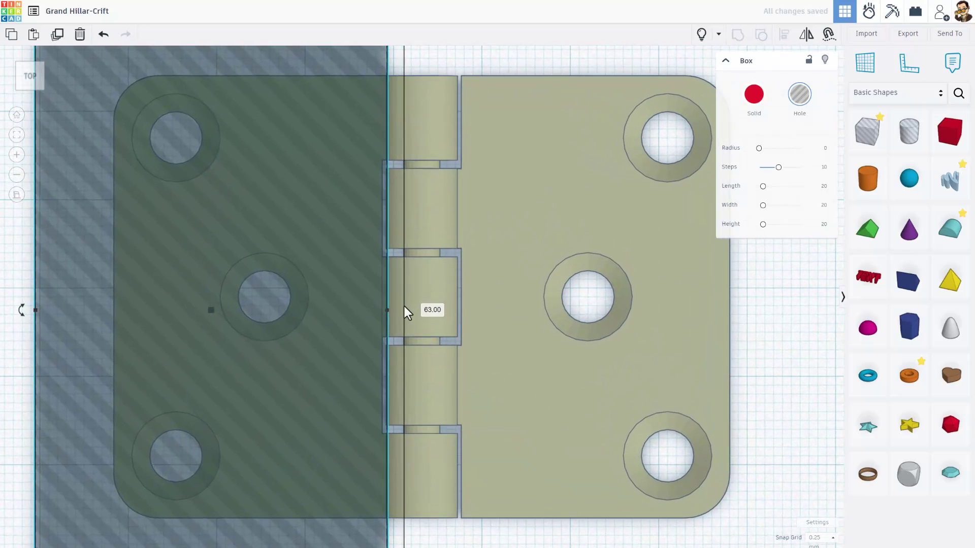
pyautogui.click(371, 293)
pyautogui.press('Left')
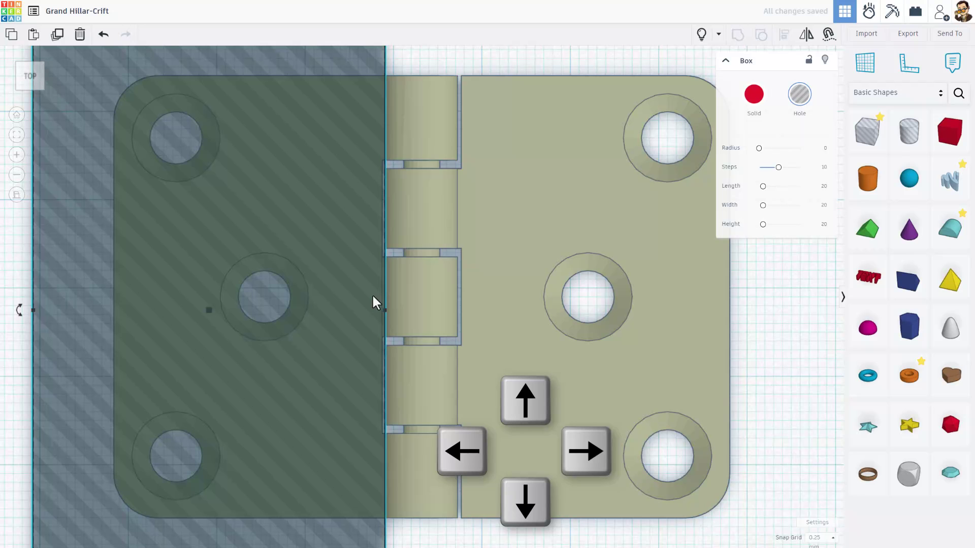
pyautogui.press('Left')
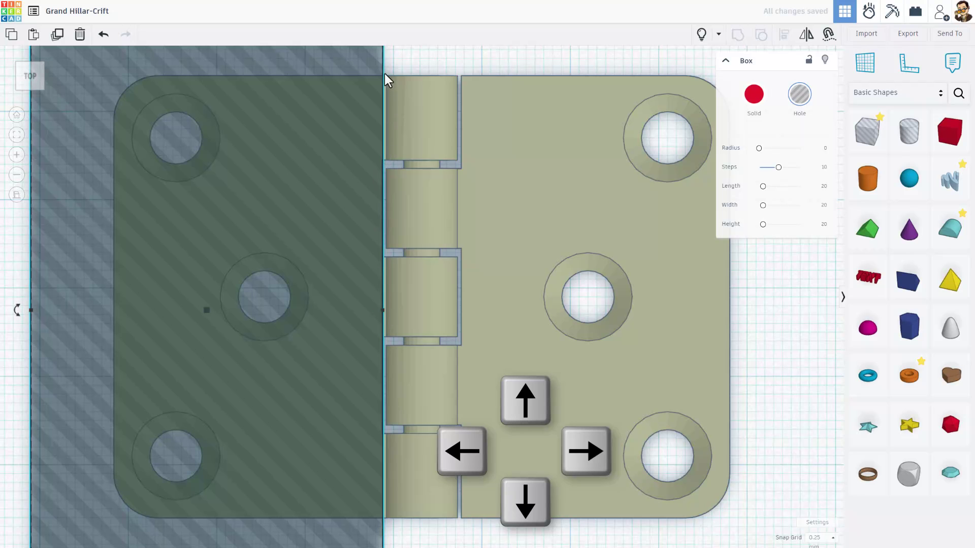
pyautogui.scroll(-3, 537, 220)
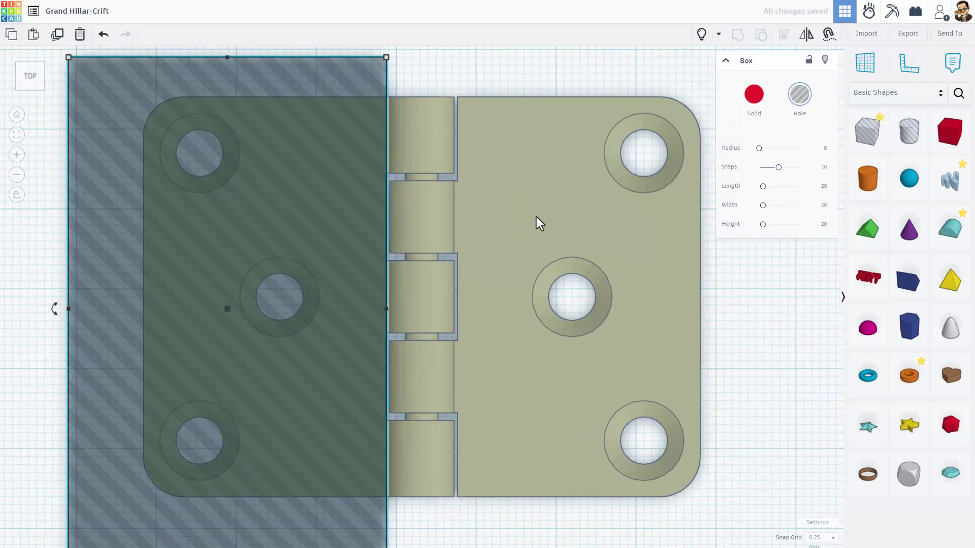
pyautogui.scroll(-1, 475, 260)
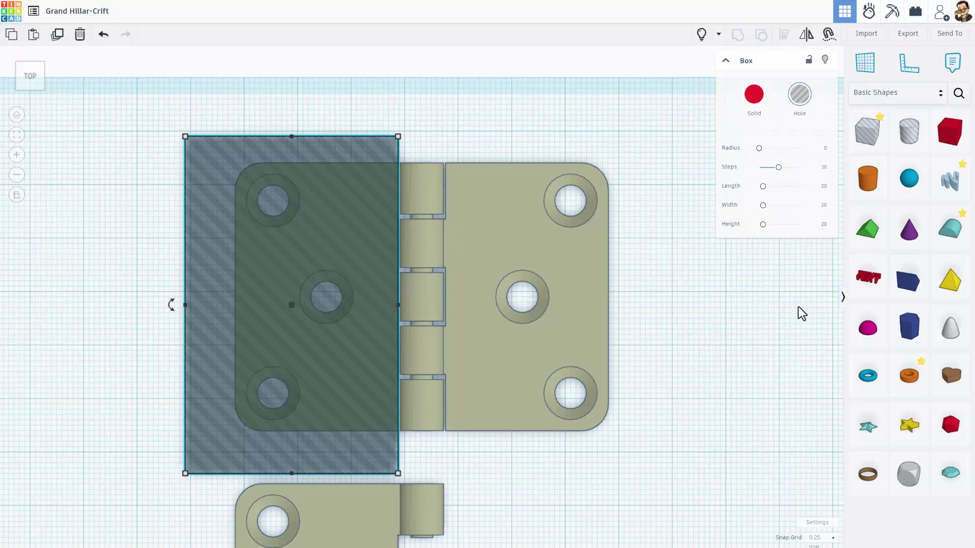
# - Cover the rear hinge's first, third and fifth knuckles with box holes, undoing the extra resize of the last one
pyautogui.moveTo(872, 129); pyautogui.dragTo(363, 184)
pyautogui.keyDown('alt'); pyautogui.moveTo(422, 144); pyautogui.dragTo(387, 408); pyautogui.keyUp('alt')
pyautogui.moveTo(446, 410); pyautogui.dragTo(476, 460)
pyautogui.hotkey('ctrl', 'z')
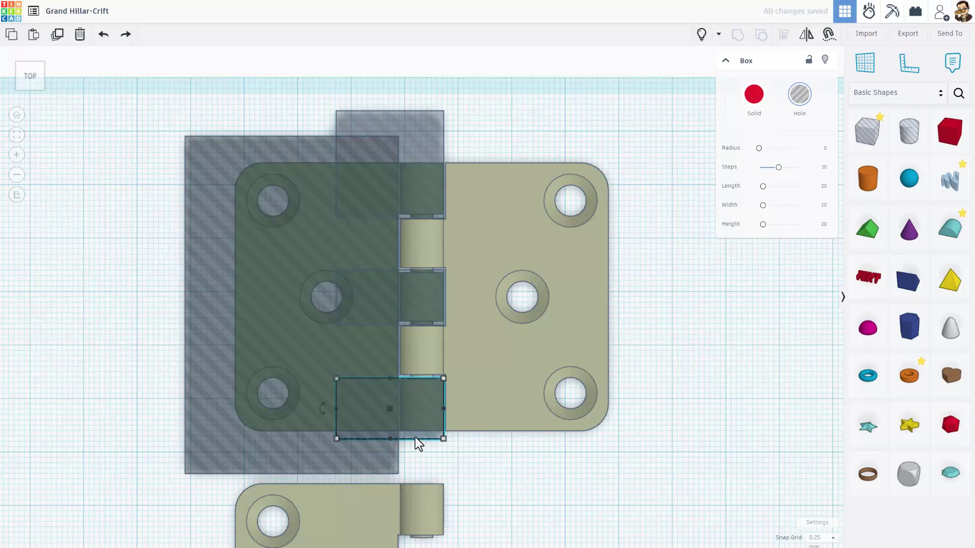
# - Group the rear hinge with its four box holes to cut away the left leaf and its three knuckles
pyautogui.scroll(5, 416, 435)
pyautogui.scroll(-3, 419, 330)
pyautogui.moveTo(411, 318); pyautogui.dragTo(498, 362, button='right')
pyautogui.scroll(2, 498, 362)
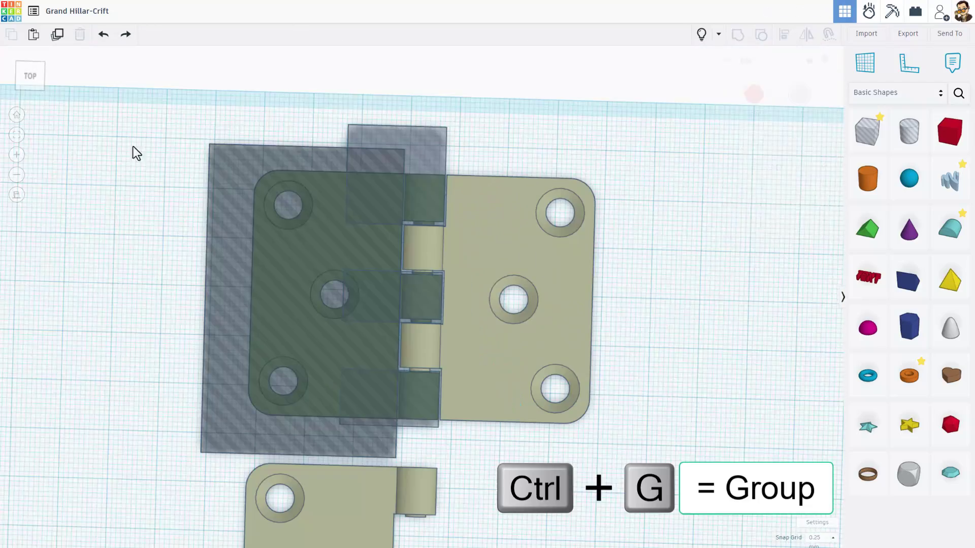
pyautogui.moveTo(132, 146); pyautogui.dragTo(604, 406)
pyautogui.hotkey('ctrl', 'g')
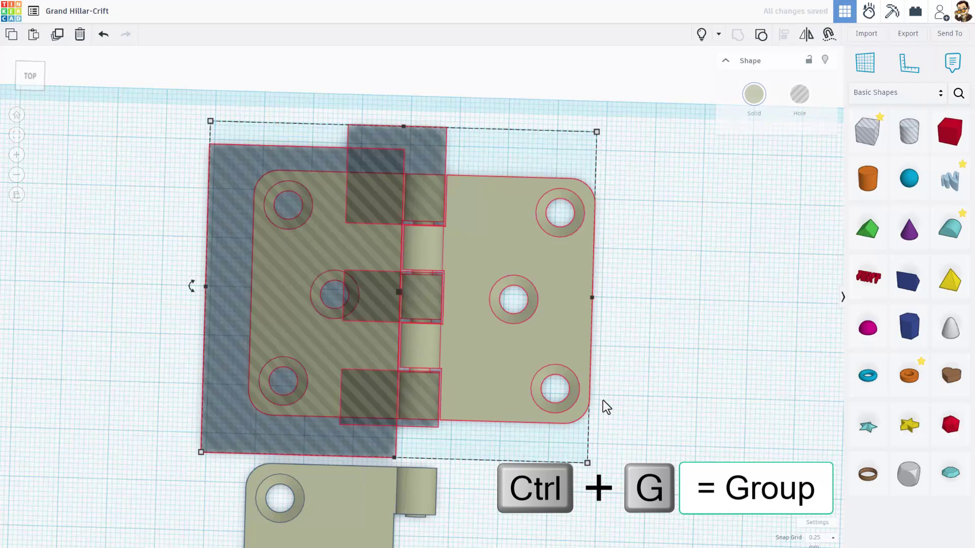
pyautogui.moveTo(588, 400); pyautogui.dragTo(552, 272, button='right')
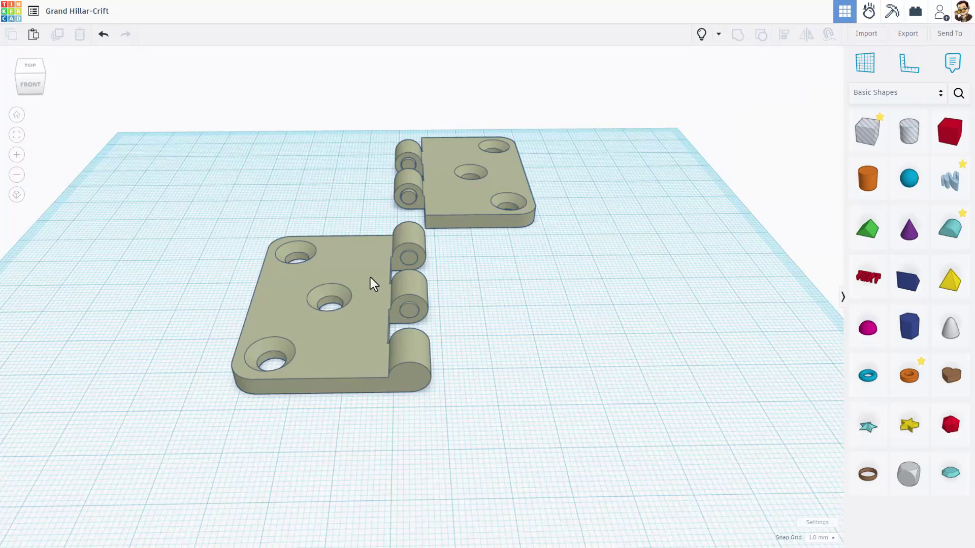
# - Hide the left hinge leaf and switch the view to orthographic
pyautogui.click(353, 299)
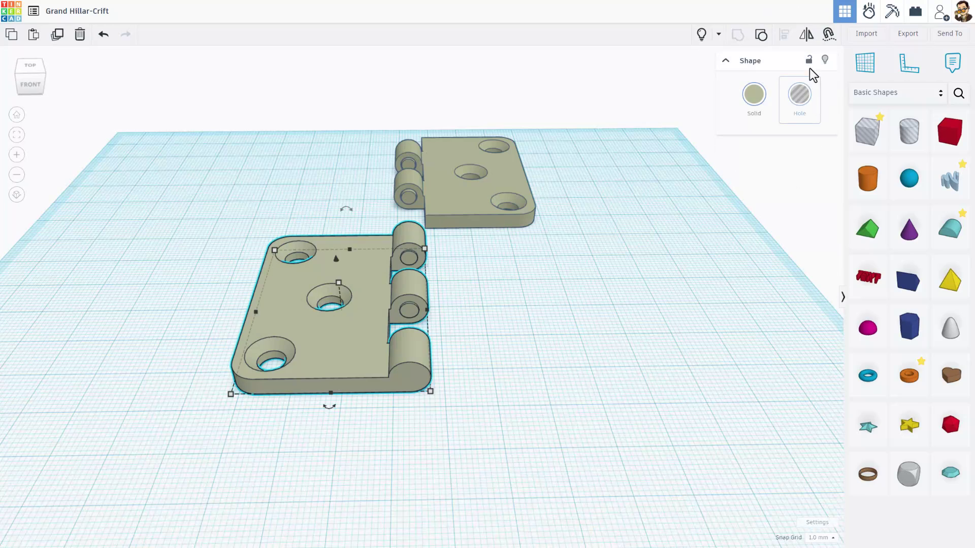
pyautogui.click(825, 60)
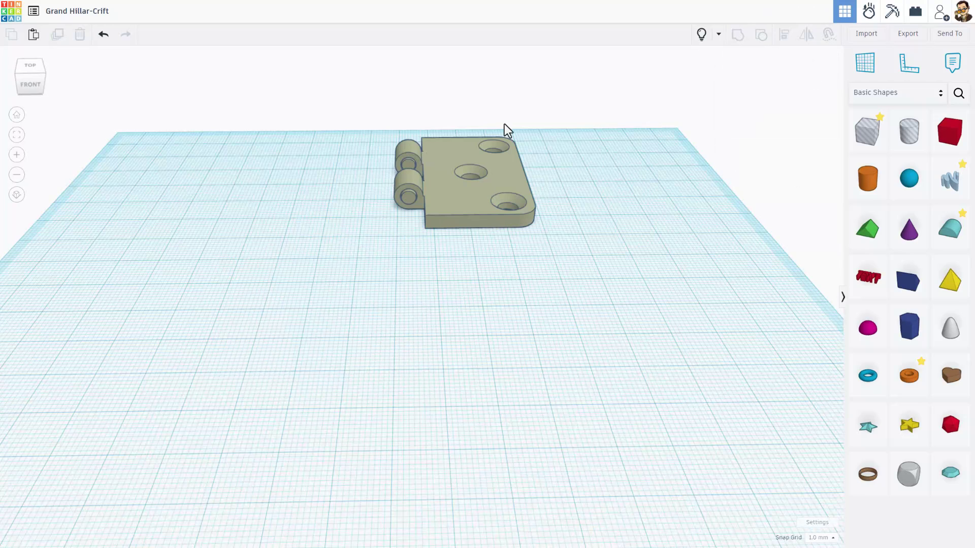
pyautogui.click(17, 194)
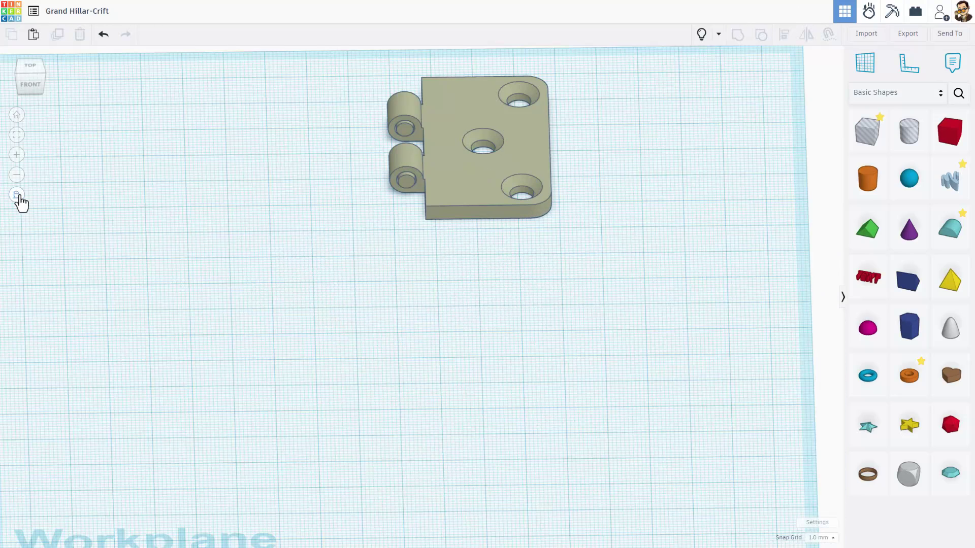
# - Place a cylinder hole on the front face of the right leaf's knuckle, centred on the pin
pyautogui.click(414, 184)
pyautogui.press('f')
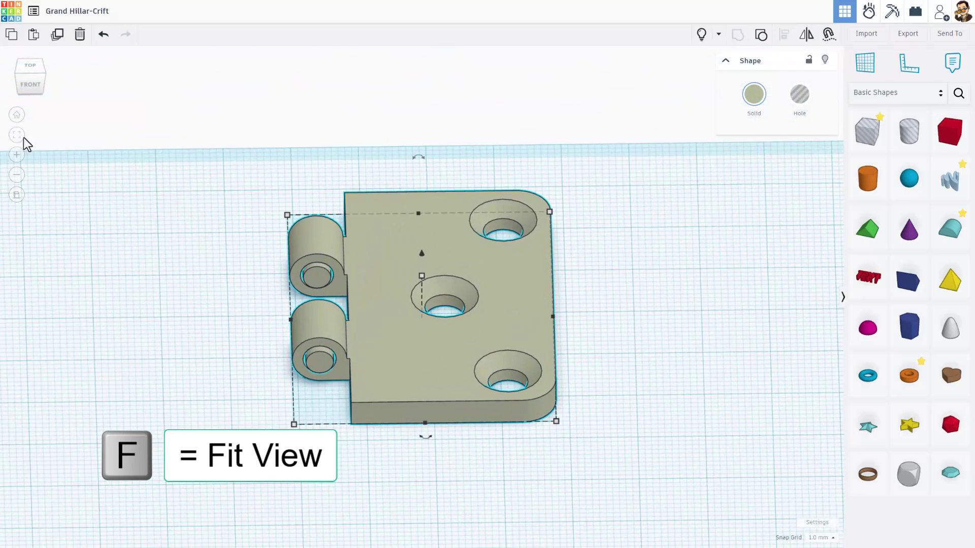
pyautogui.click(28, 91)
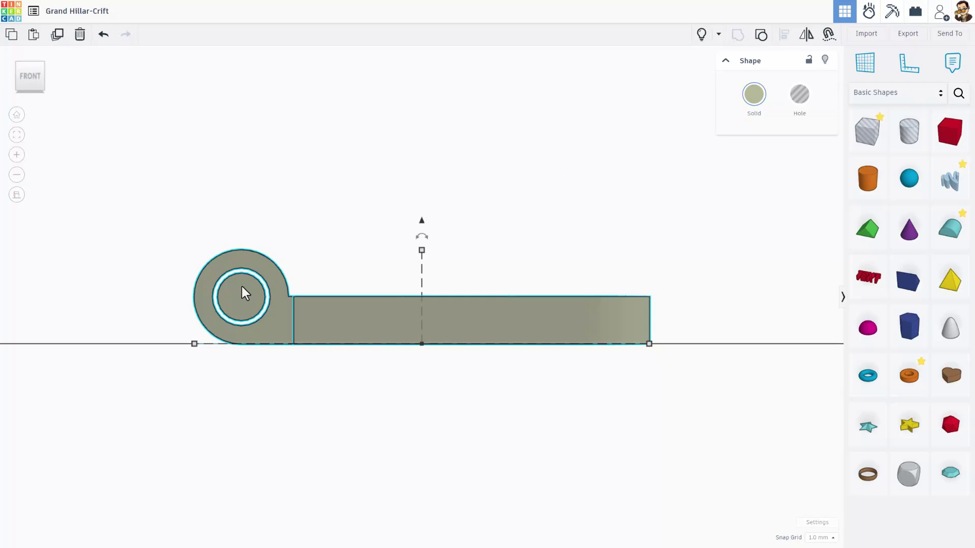
pyautogui.moveTo(897, 150); pyautogui.dragTo(539, 175)
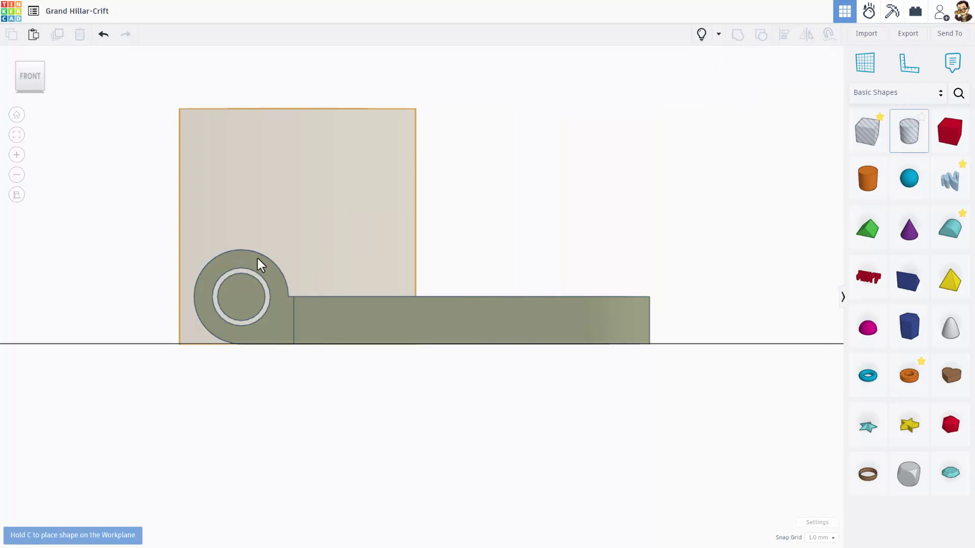
pyautogui.press('c')
pyautogui.moveTo(257, 258); pyautogui.dragTo(242, 297)
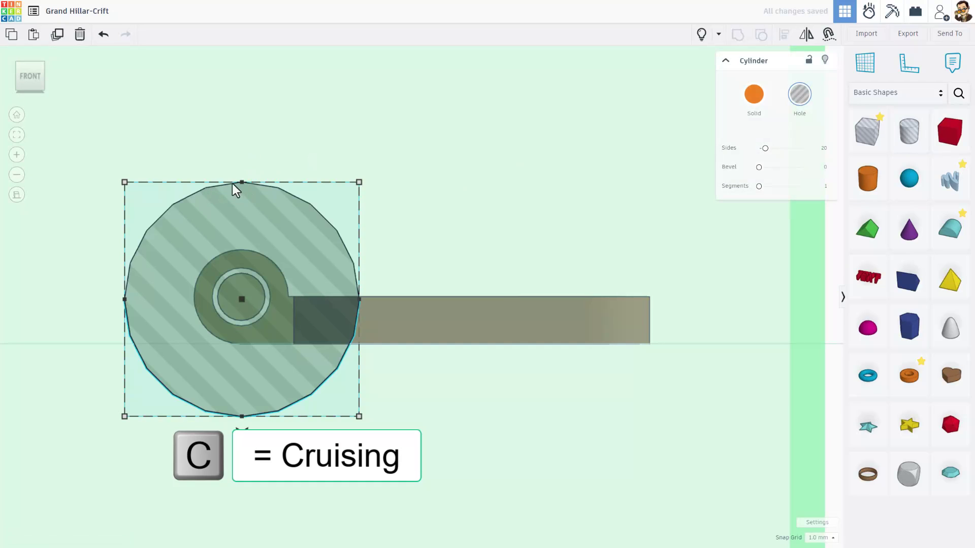
# - Give the cylinder hole 64 sides and resize it about its centre to 5 mm in diameter
pyautogui.moveTo(764, 149); pyautogui.dragTo(822, 145)
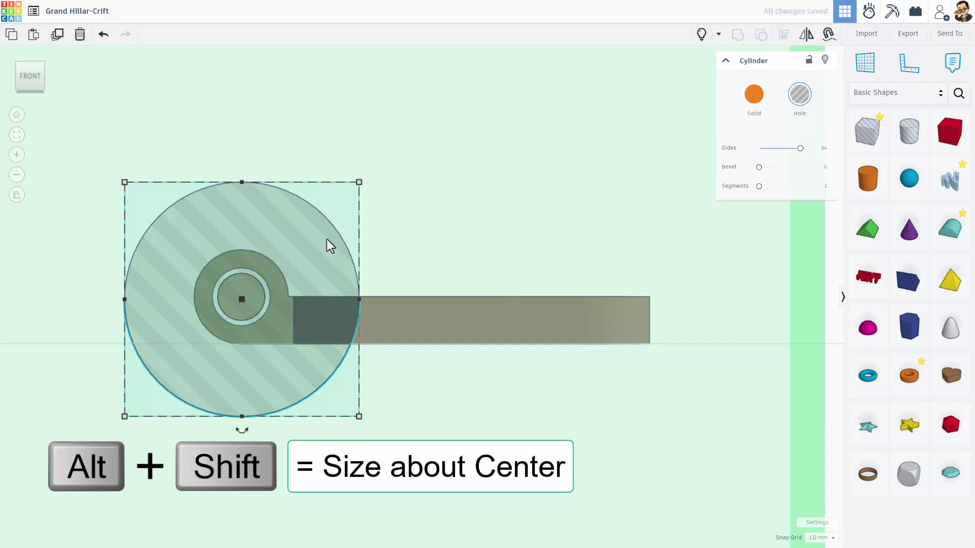
pyautogui.keyDown('alt'); pyautogui.keyDown('shift'); pyautogui.moveTo(359, 416); pyautogui.dragTo(274, 333); pyautogui.keyUp('shift'); pyautogui.keyUp('alt')
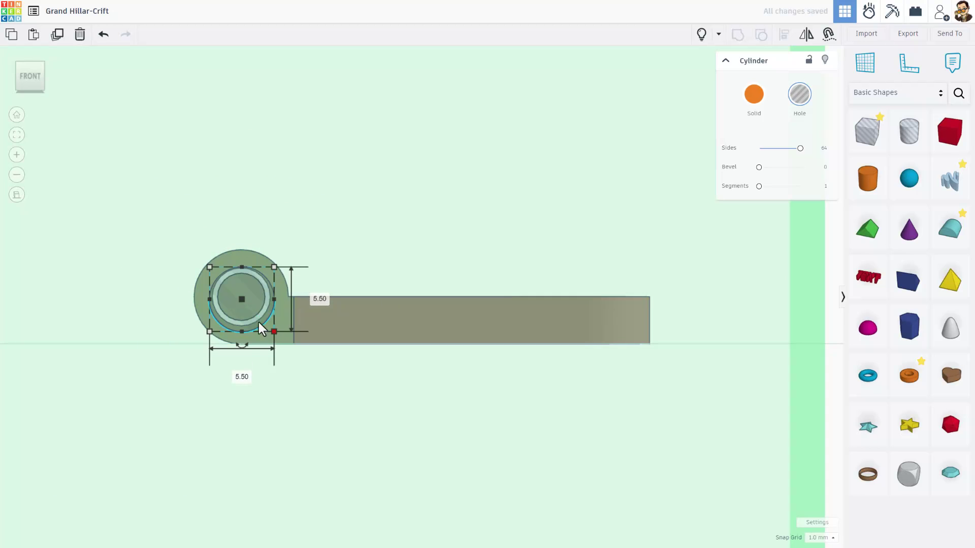
pyautogui.scroll(2, 249, 310)
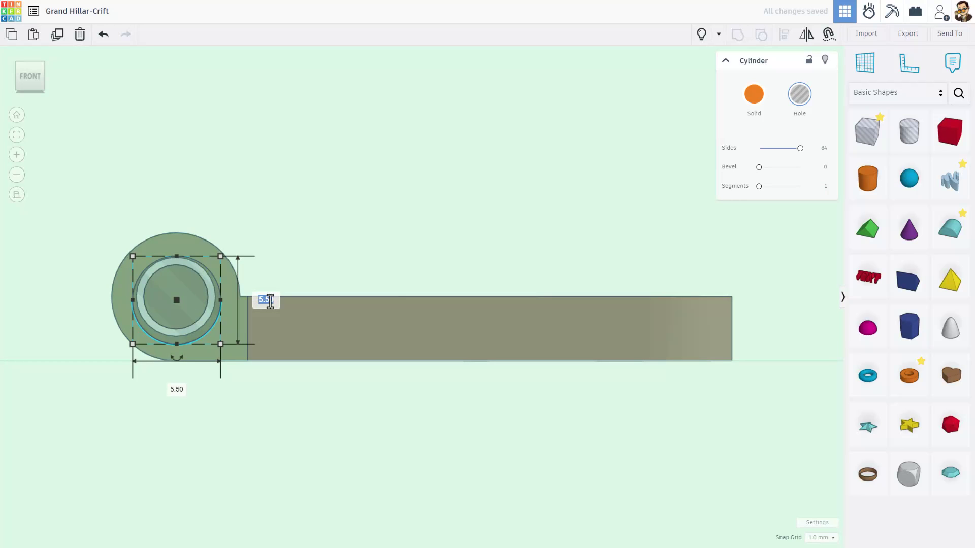
pyautogui.write('5')
pyautogui.press('Return')
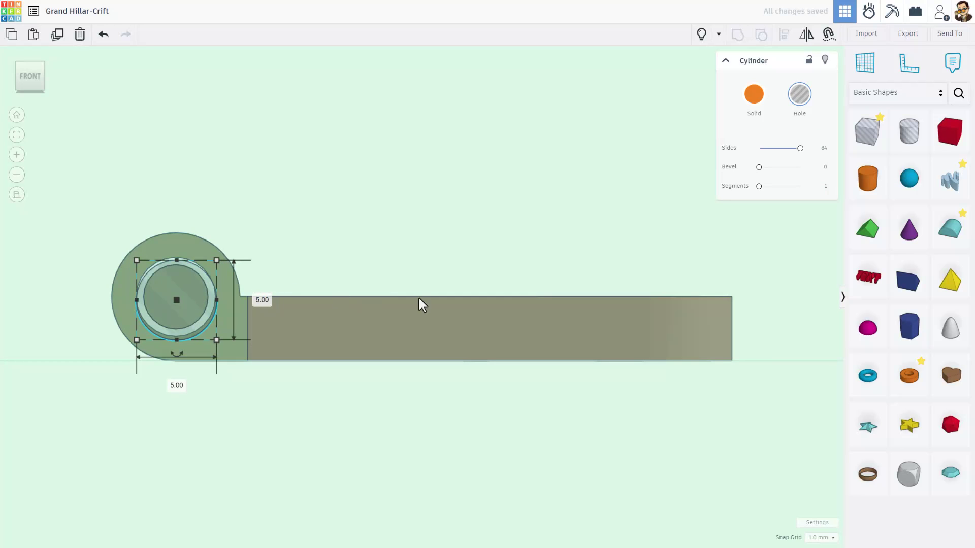
# - Set the snap grid to 0.1 mm and raise the cylinder hole 0.2 mm to centre it on the knuckle's pin
pyautogui.click(821, 538)
pyautogui.press('Up')
pyautogui.press('Up')
pyautogui.press('Up')
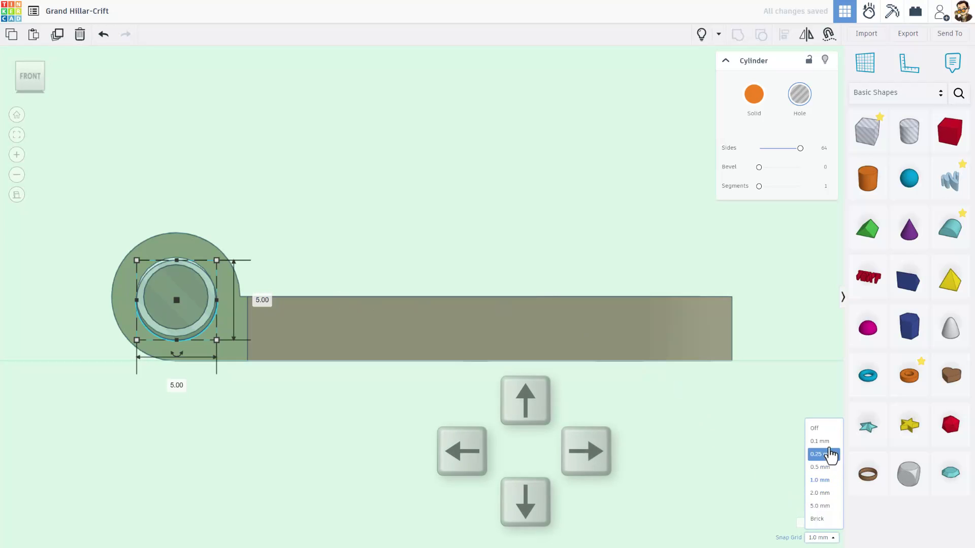
pyautogui.press('Return')
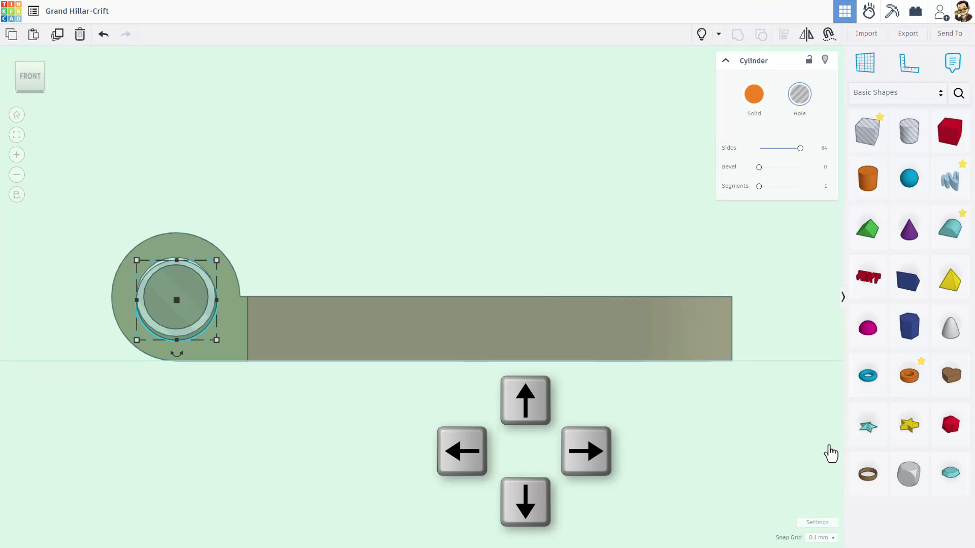
pyautogui.hotkey('ctrl', 'Up')
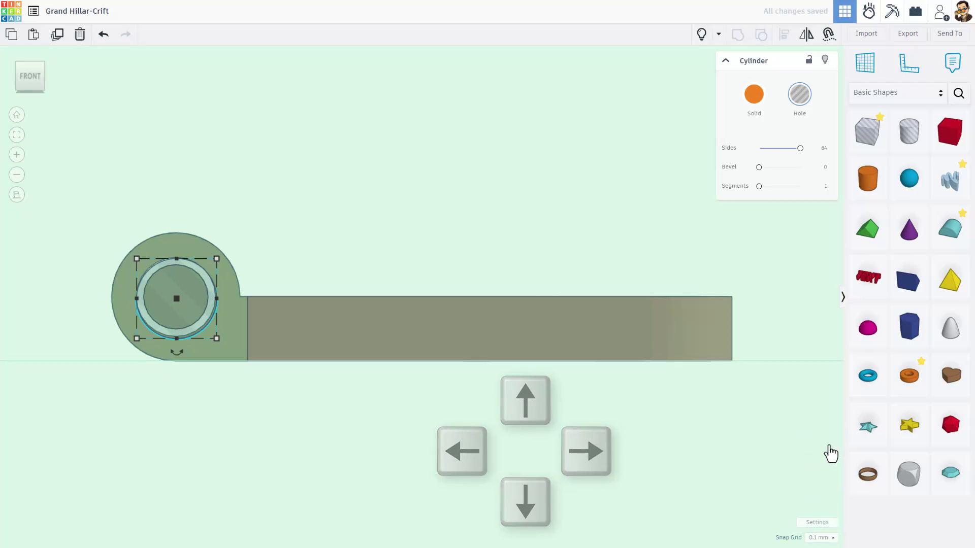
pyautogui.click(18, 136)
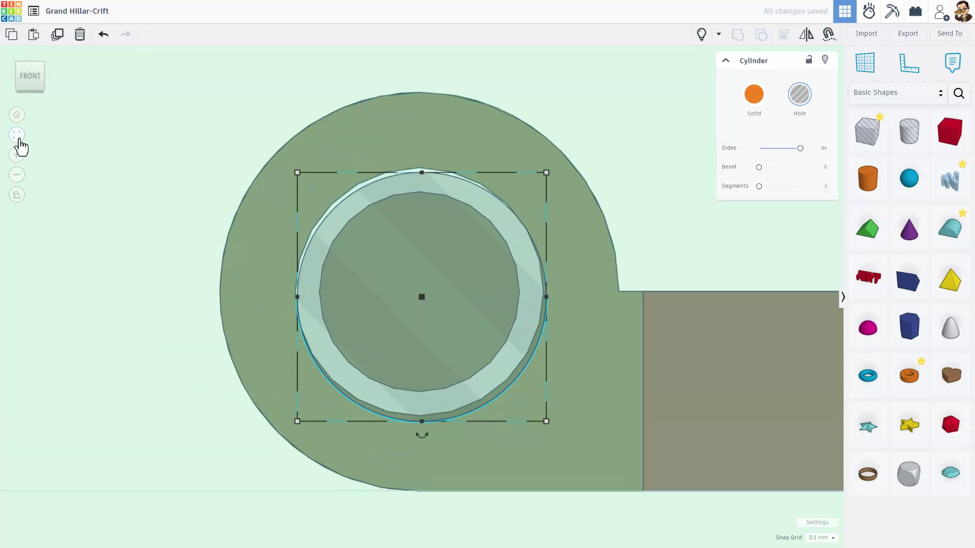
pyautogui.hotkey('ctrl', 'Up')
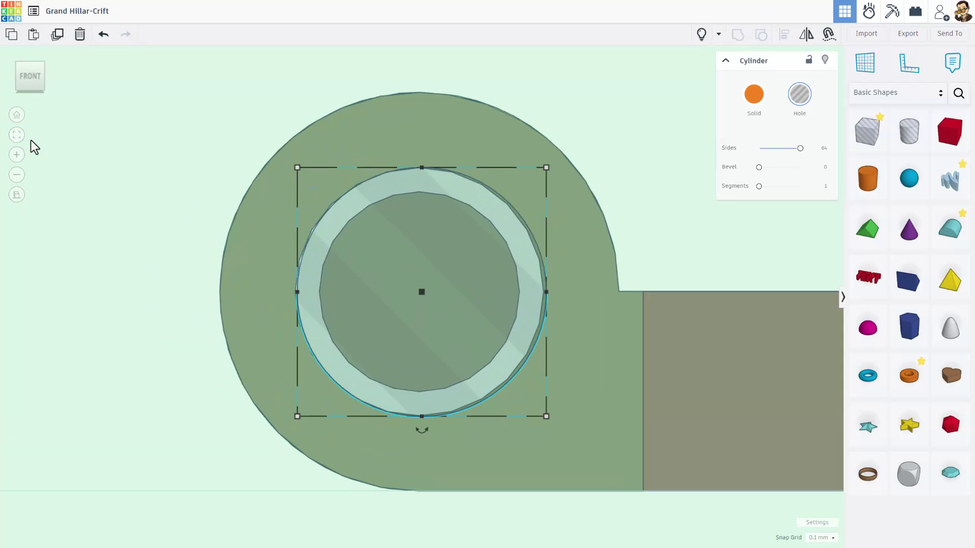
# - Show the hidden left leaf again so both hinge halves are in view
pyautogui.moveTo(42, 162); pyautogui.dragTo(20, 166, button='right')
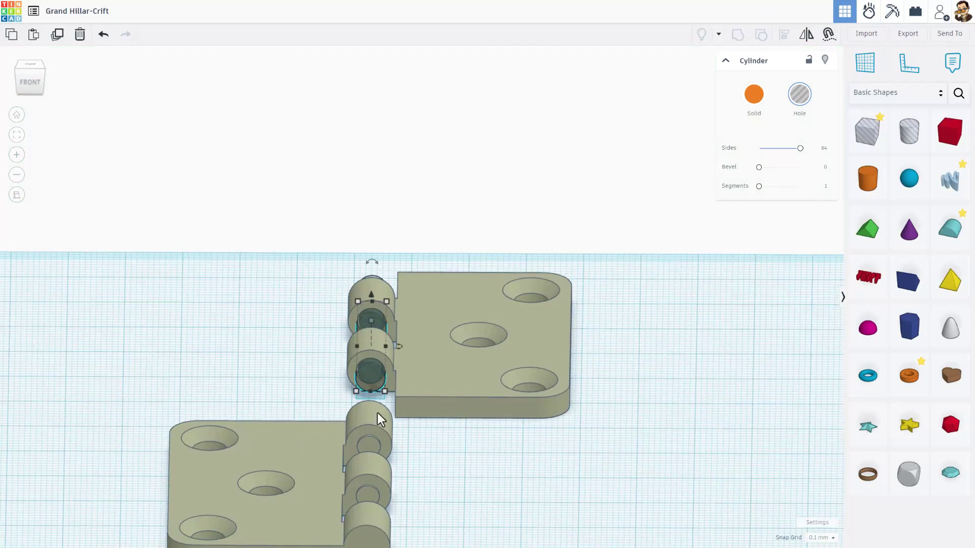
pyautogui.scroll(-3, 401, 429)
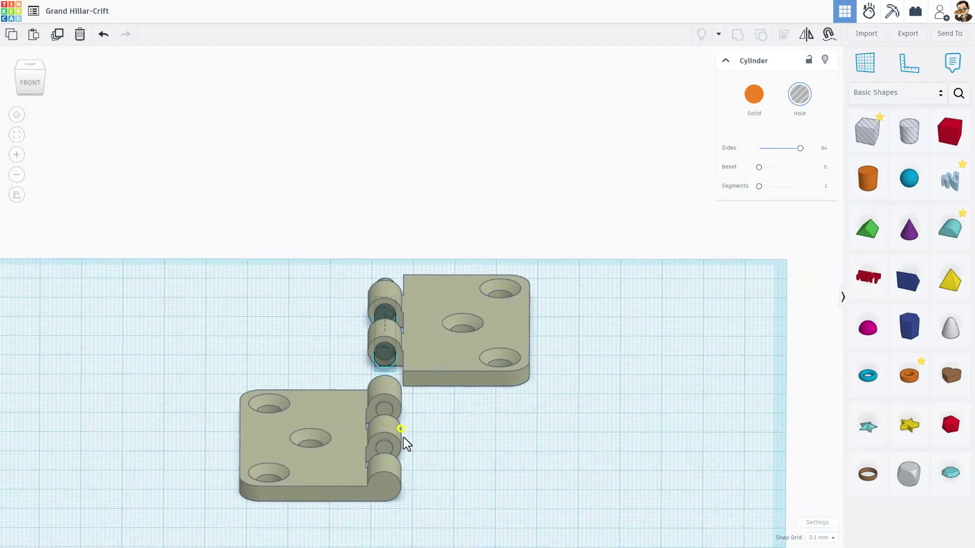
pyautogui.moveTo(403, 437); pyautogui.dragTo(403, 445, button='right')
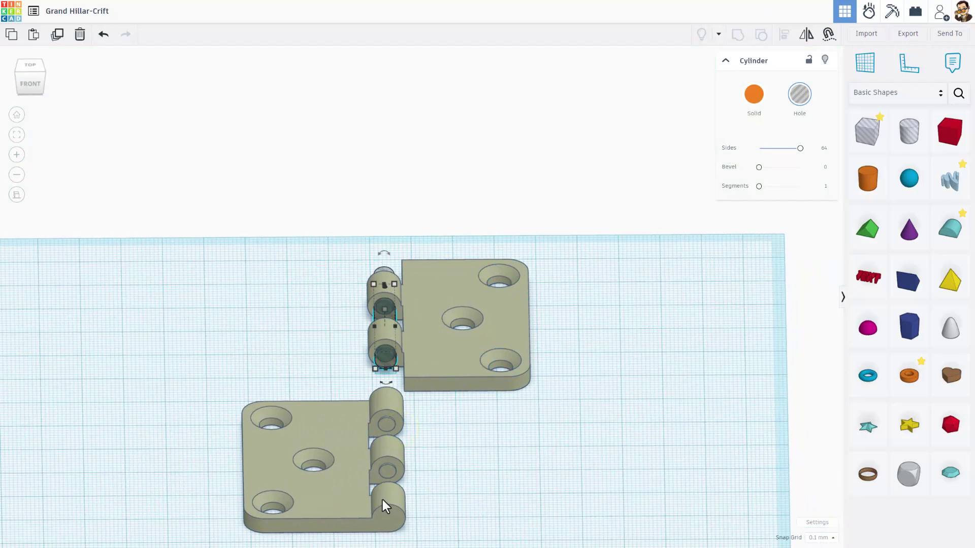
# - Duplicate the cylinder hole and move the copy forward into the left leaf's knuckles
pyautogui.hotkey('ctrl', 'd')
pyautogui.click(385, 358)
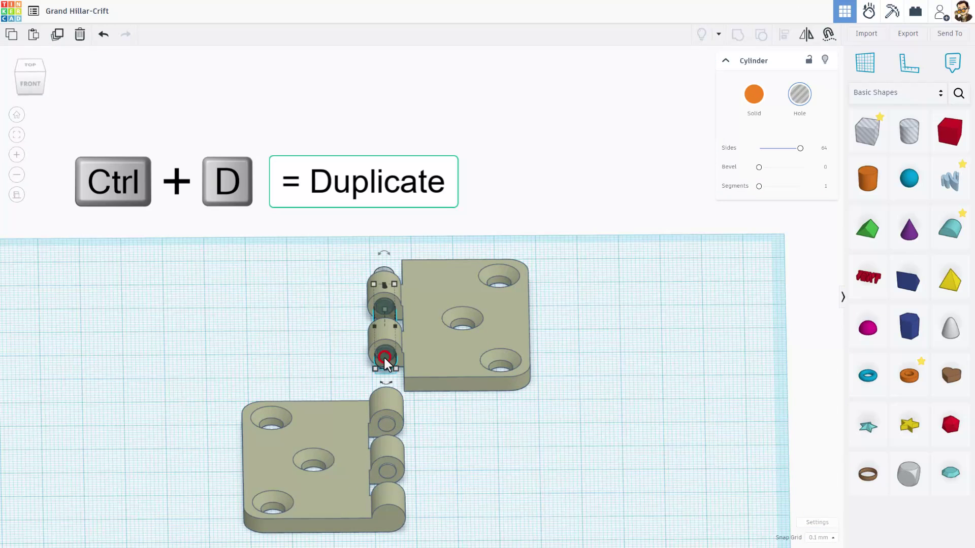
pyautogui.press('Down')
pyautogui.press('Down')
pyautogui.press('Down')
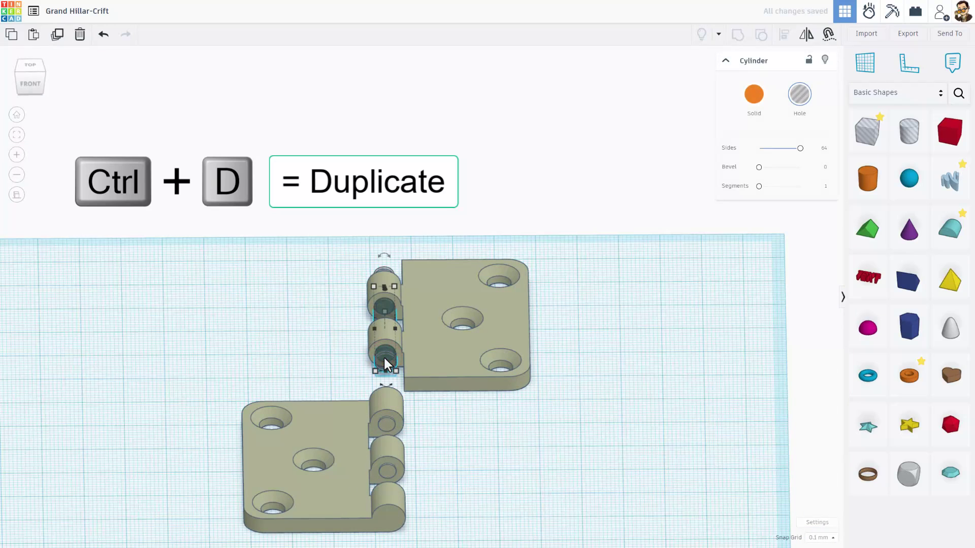
pyautogui.press('Down')
pyautogui.press('Down')
pyautogui.press('Down')
pyautogui.press('Down')
pyautogui.press('Down')
pyautogui.press('Down')
pyautogui.press('Down')
pyautogui.press('Down')
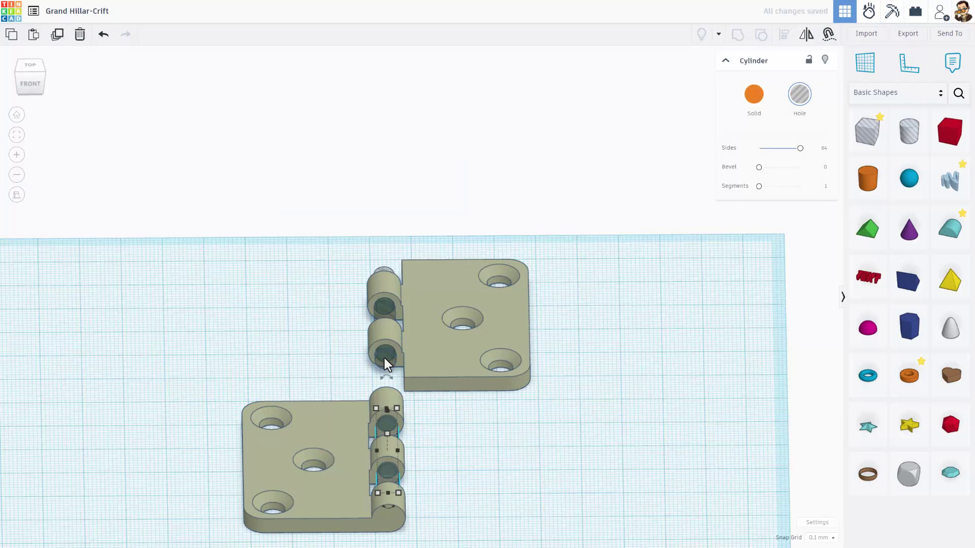
pyautogui.press('Down')
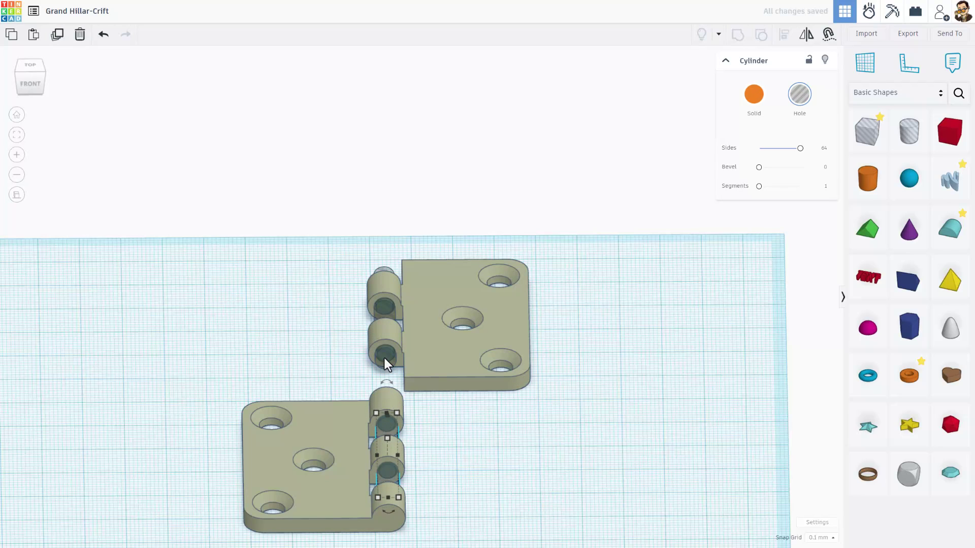
# - Stretch the copied cylinder hole into both outer knuckles of the left leaf and set its length to 44 mm
pyautogui.moveTo(336, 399); pyautogui.dragTo(314, 391, button='right')
pyautogui.scroll(3, 314, 392)
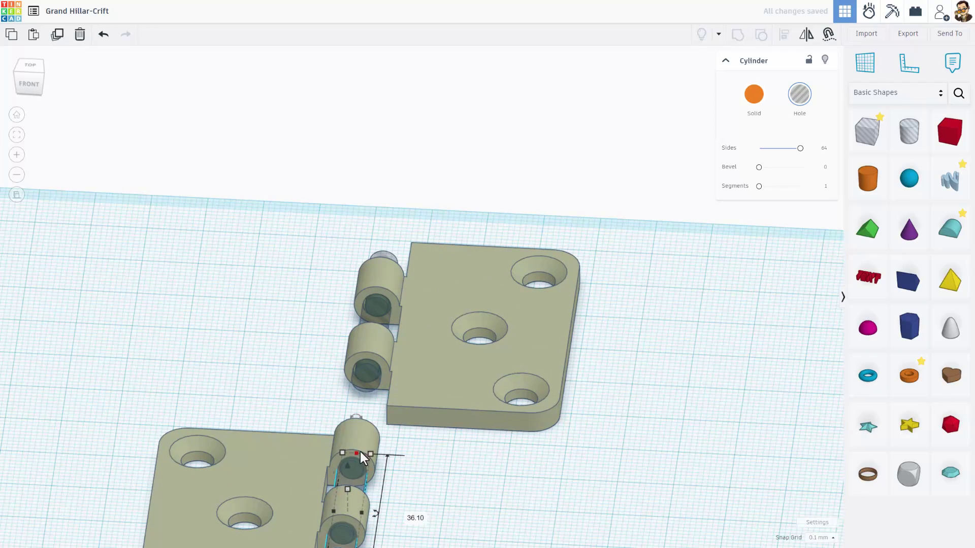
pyautogui.click(294, 471)
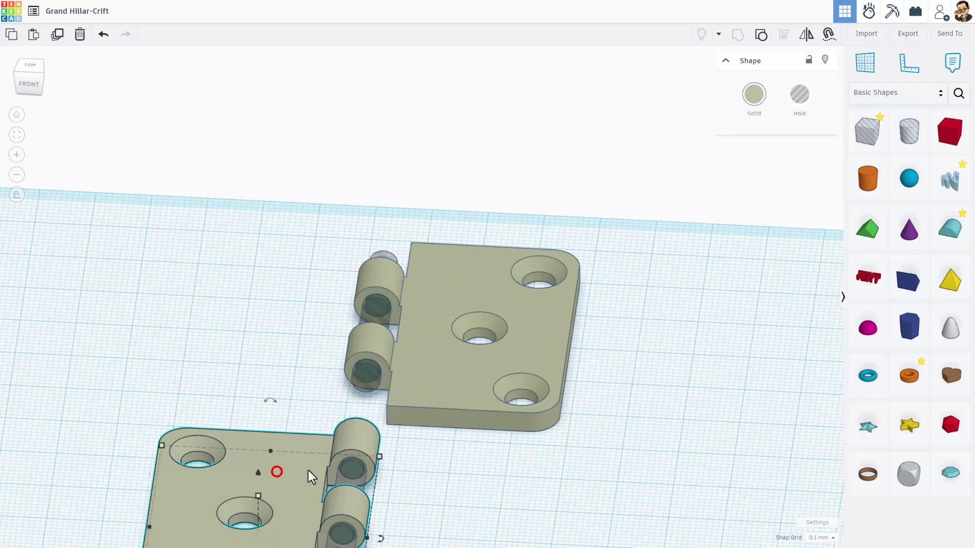
pyautogui.click(37, 84)
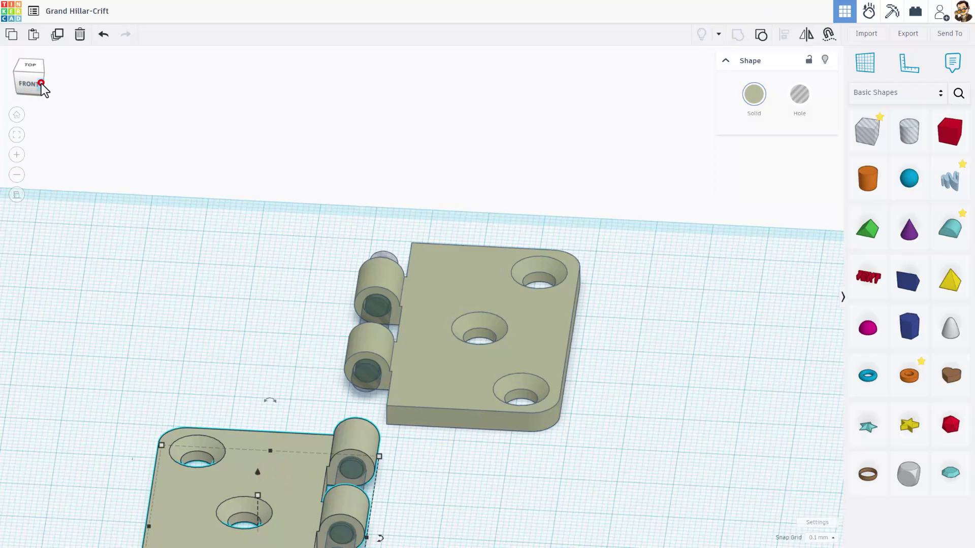
pyautogui.moveTo(57, 212); pyautogui.dragTo(197, 335, button='right')
pyautogui.click(179, 337)
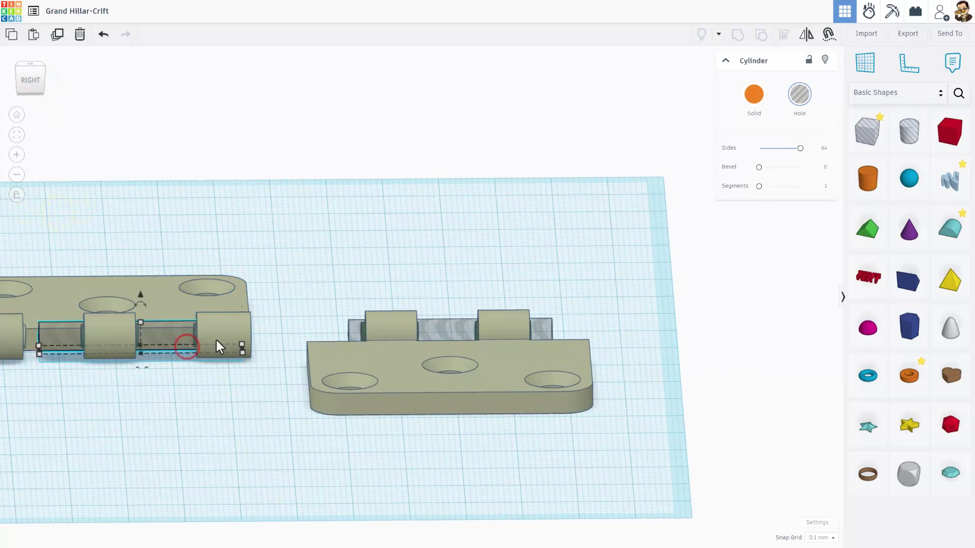
pyautogui.moveTo(243, 352); pyautogui.dragTo(231, 348)
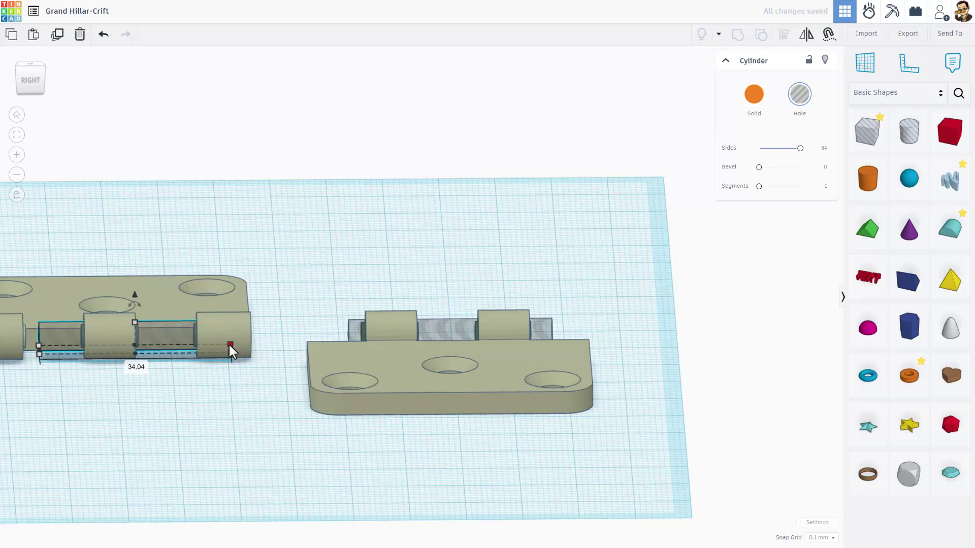
pyautogui.scroll(-3, 184, 379)
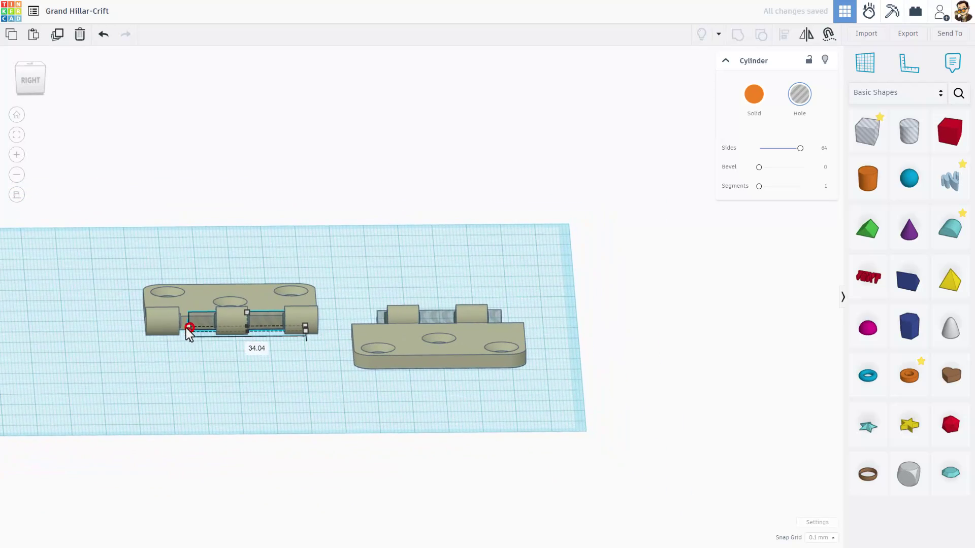
pyautogui.moveTo(187, 328); pyautogui.dragTo(157, 328)
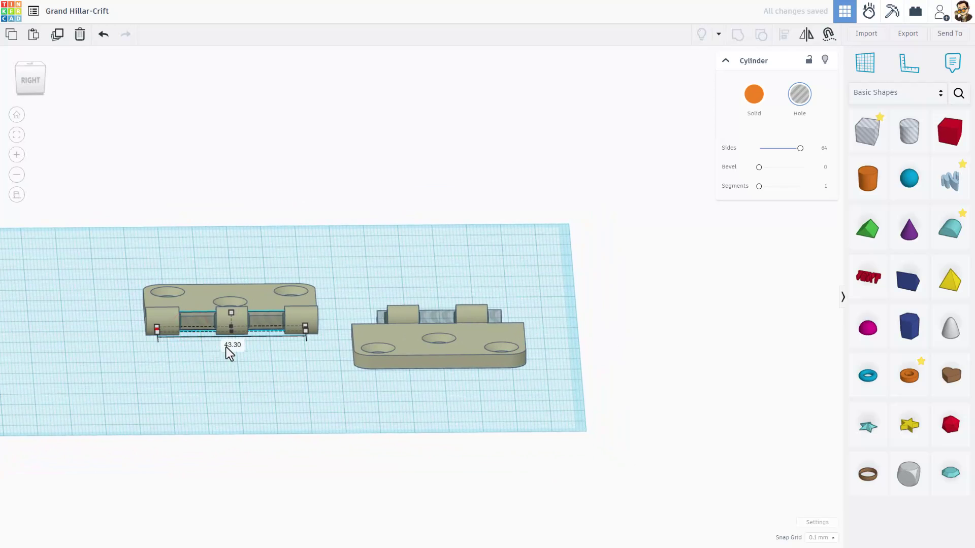
pyautogui.click(230, 346)
pyautogui.write('44')
pyautogui.press('Return')
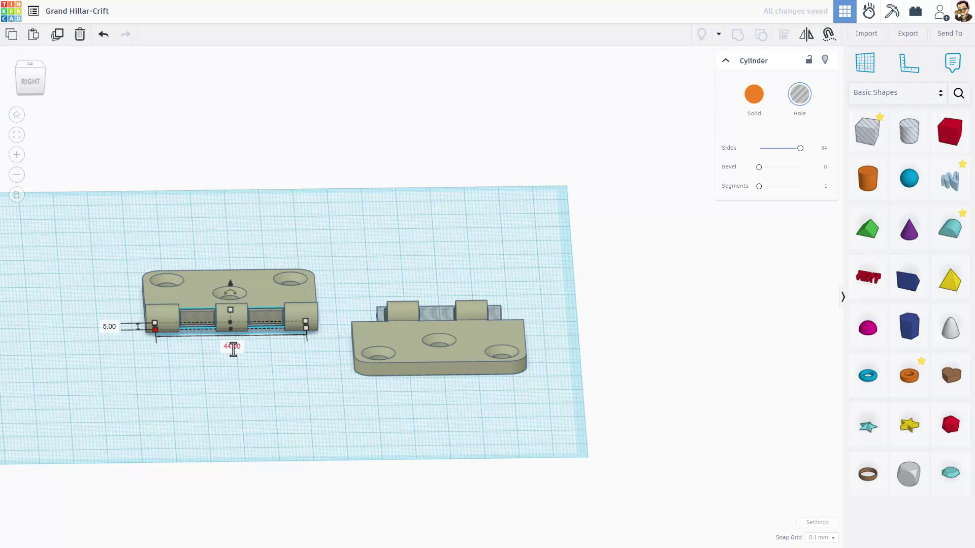
# - Align the cylinder hole to the lengthwise centre of the left leaf, using the leaf as the fixed reference
pyautogui.click(184, 244)
pyautogui.moveTo(170, 252); pyautogui.dragTo(299, 342)
pyautogui.press('l')
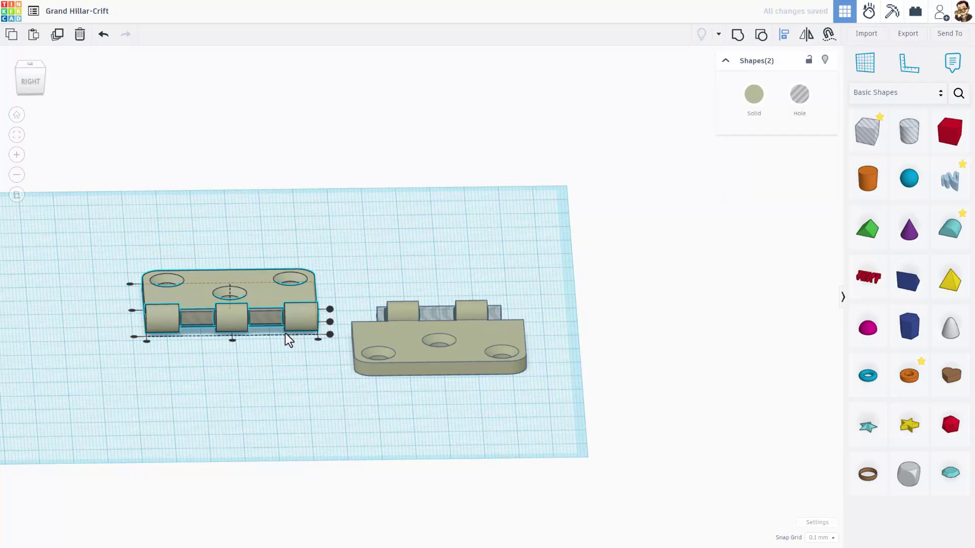
pyautogui.click(230, 324)
pyautogui.click(232, 341)
pyautogui.click(220, 354)
pyautogui.moveTo(220, 354); pyautogui.dragTo(269, 384, button='right')
# - Hide the left leaf so its cylinder hole is exposed
pyautogui.click(202, 334)
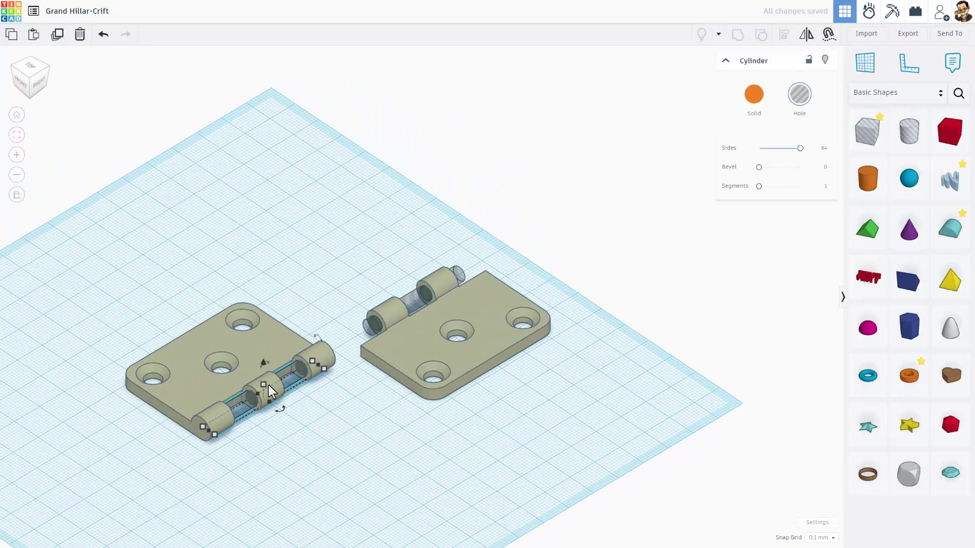
pyautogui.click(236, 346)
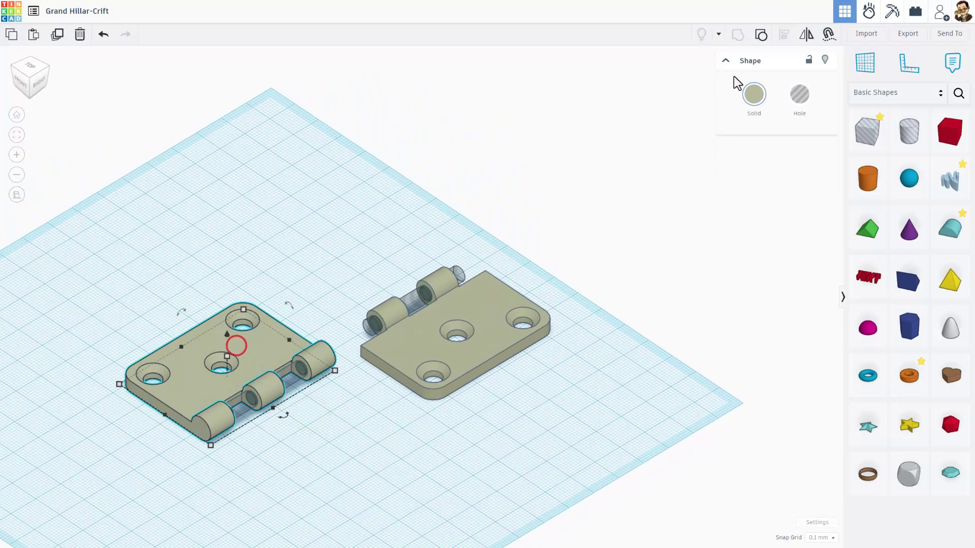
pyautogui.click(824, 59)
# - Duplicate the exposed cylinder hole in place and turn the copy into an orange solid for the hinge pin
pyautogui.click(243, 407)
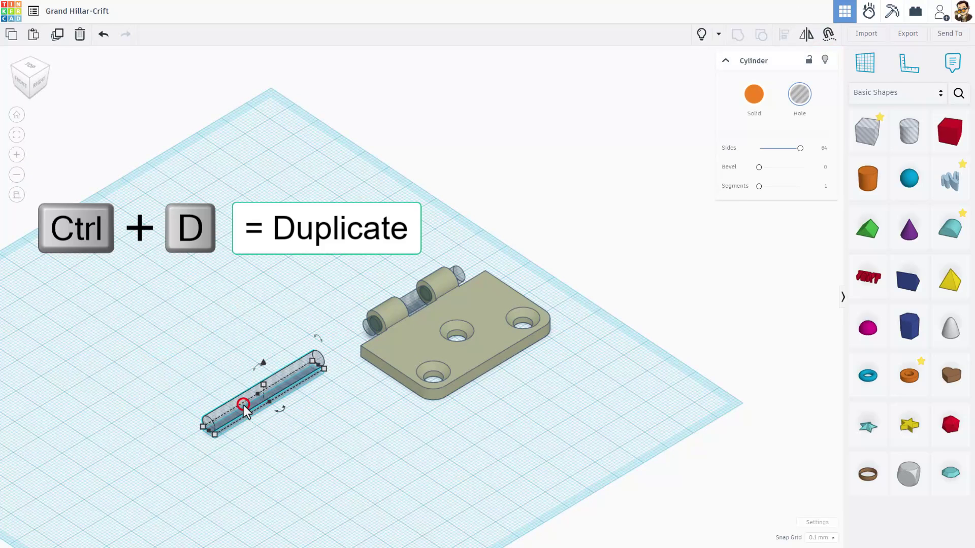
pyautogui.hotkey('ctrl', 'd')
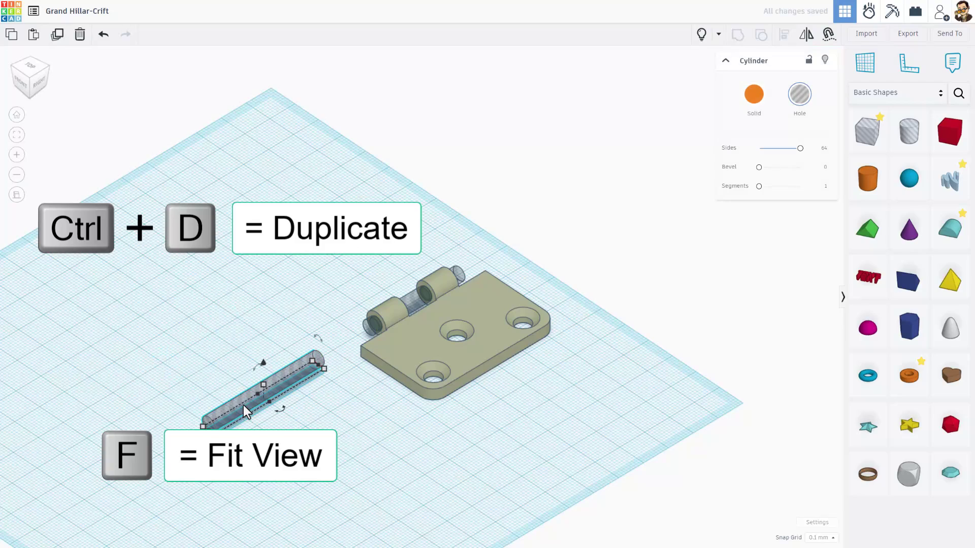
pyautogui.press('f')
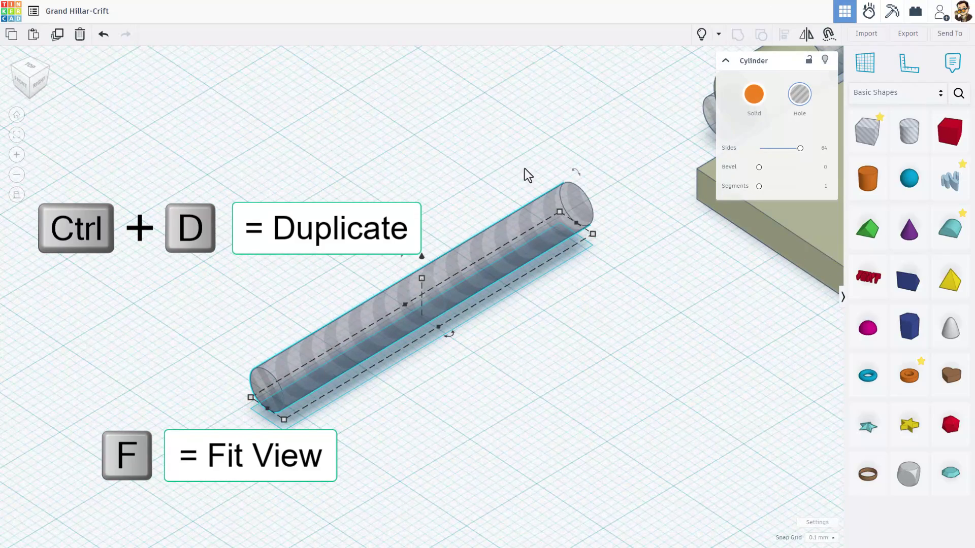
pyautogui.click(755, 104)
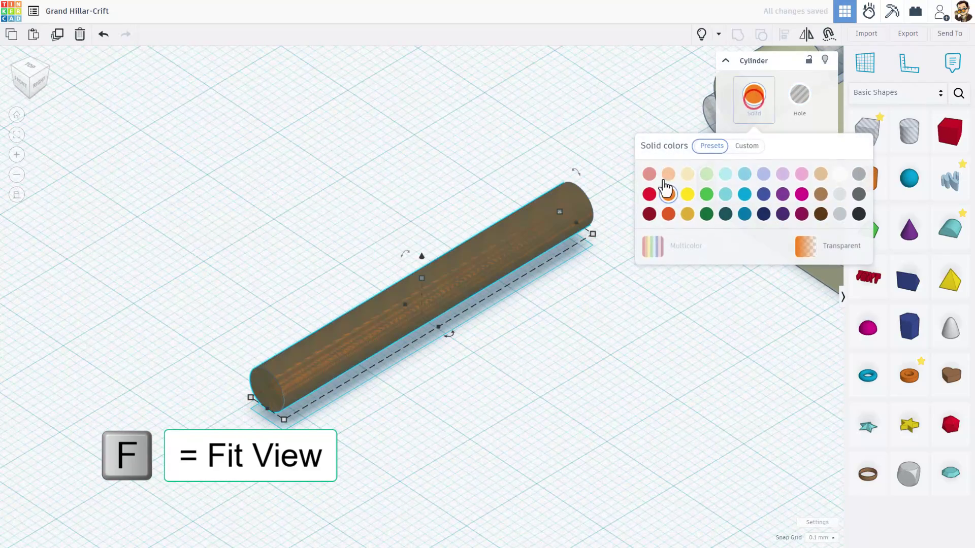
pyautogui.click(563, 312)
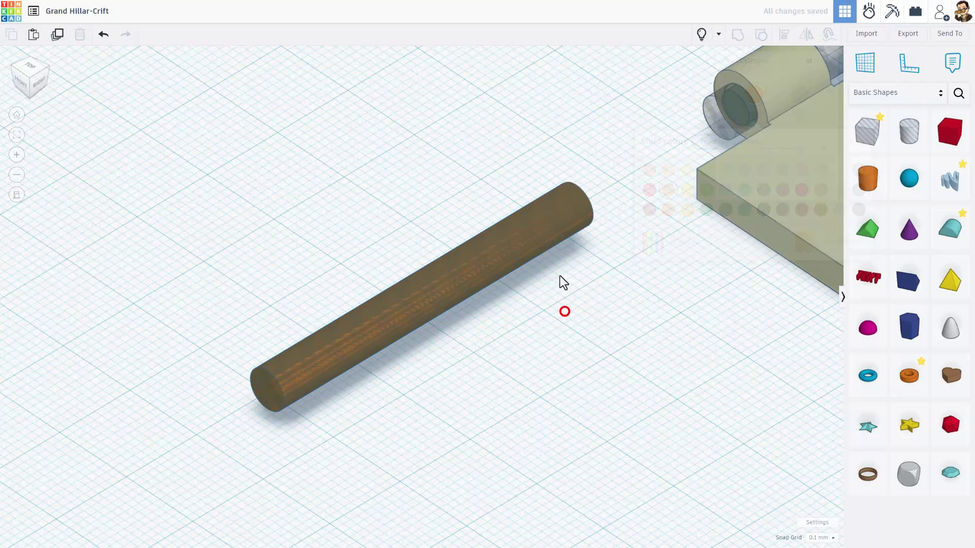
# - Hide the original cylinder hole and select the solid orange pin
pyautogui.click(560, 232)
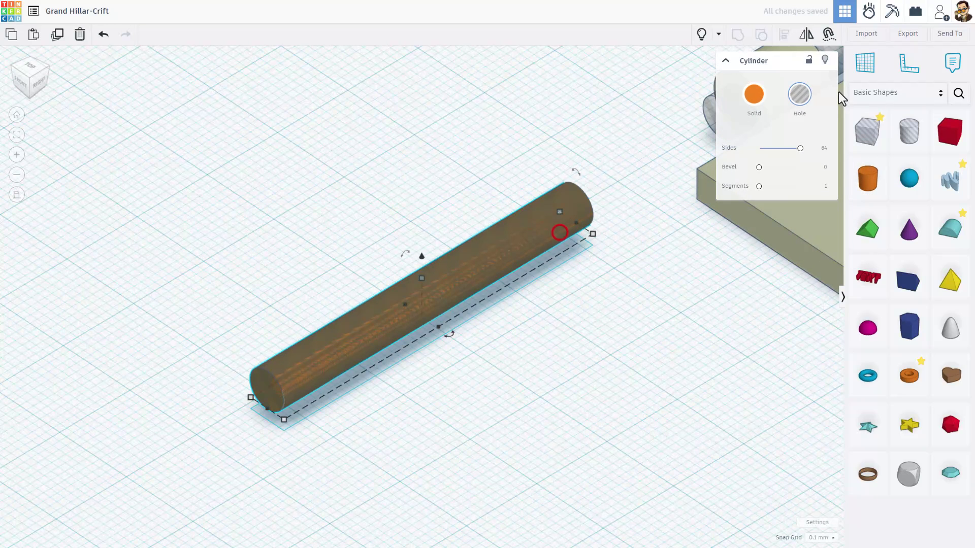
pyautogui.click(820, 61)
pyautogui.click(412, 307)
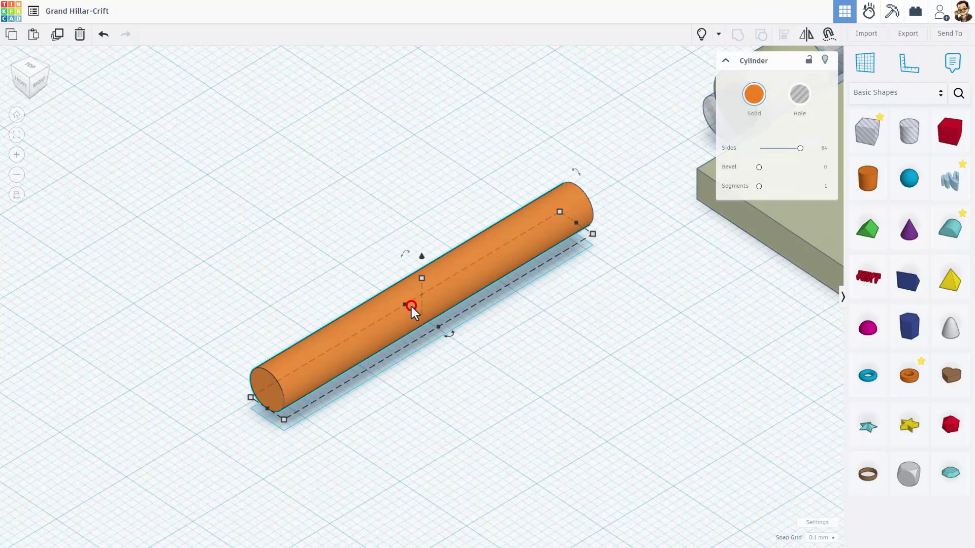
# - Resize the orange pin about its centre to 4 mm in diameter
pyautogui.click(22, 85)
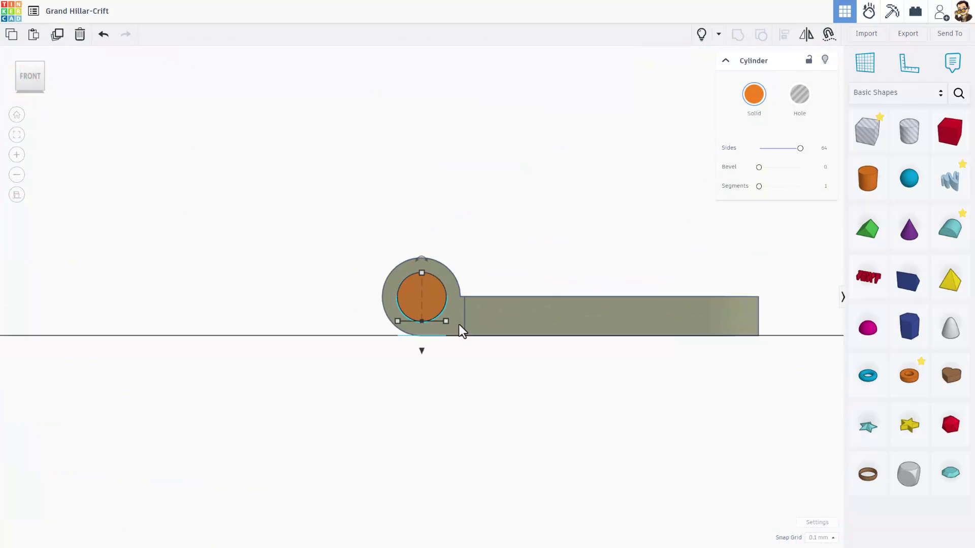
pyautogui.scroll(4, 459, 324)
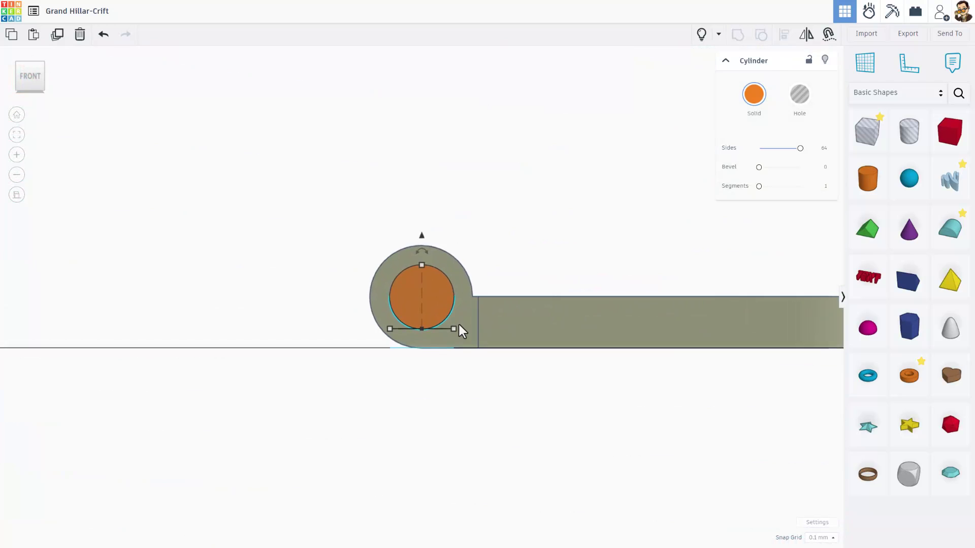
pyautogui.click(502, 205)
pyautogui.click(447, 298)
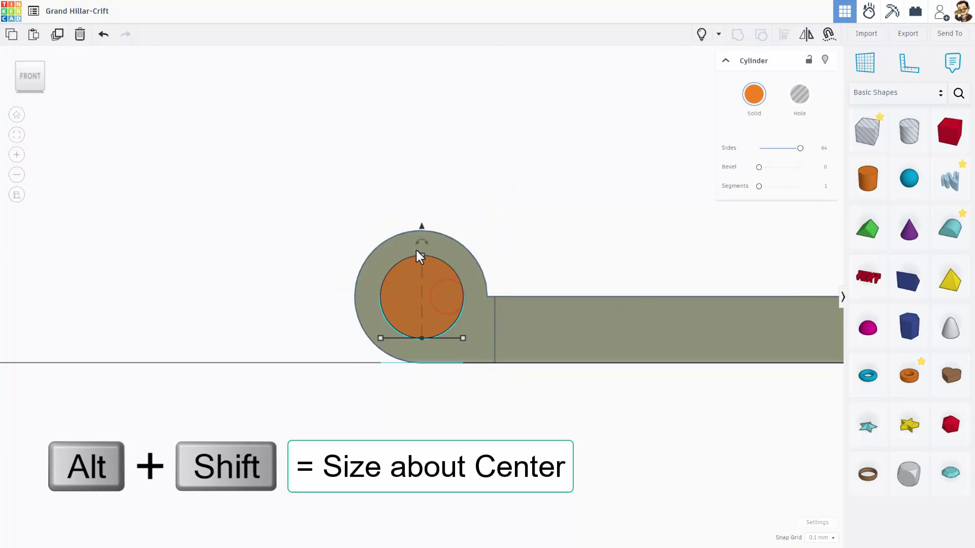
pyautogui.keyDown('alt'); pyautogui.keyDown('shift'); pyautogui.moveTo(421, 256); pyautogui.dragTo(422, 263); pyautogui.keyUp('shift'); pyautogui.keyUp('alt')
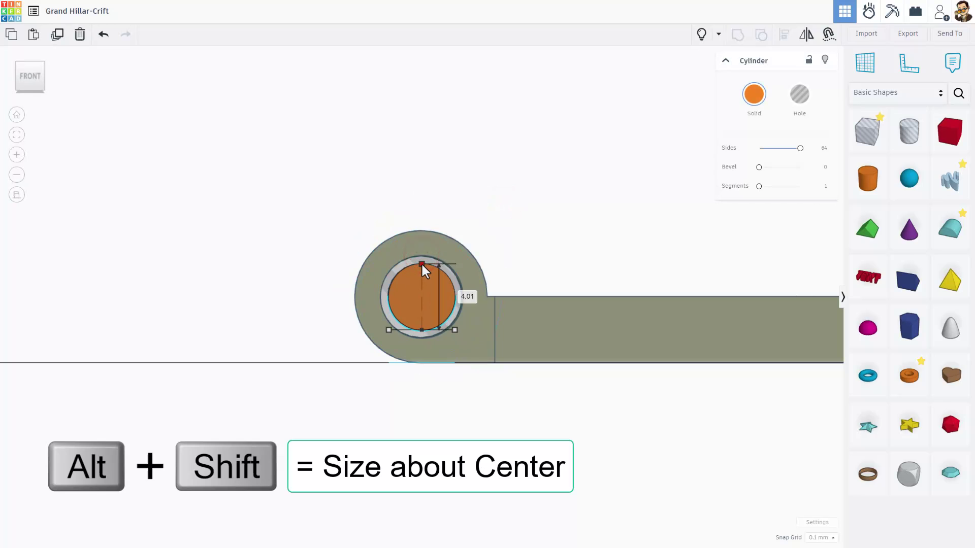
pyautogui.click(467, 297)
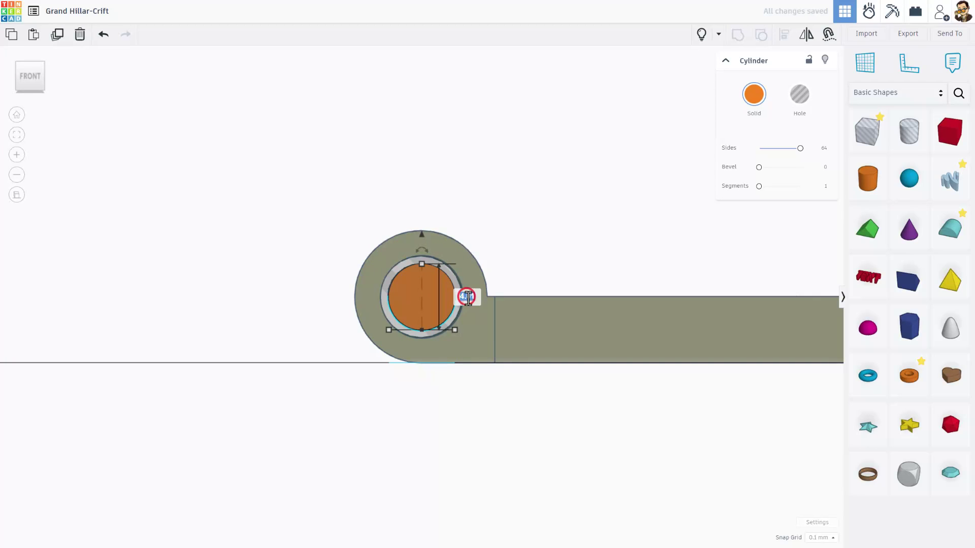
pyautogui.write('4.00')
pyautogui.press('Return')
# - Set the orange pin's length to 44 mm
pyautogui.click(44, 75)
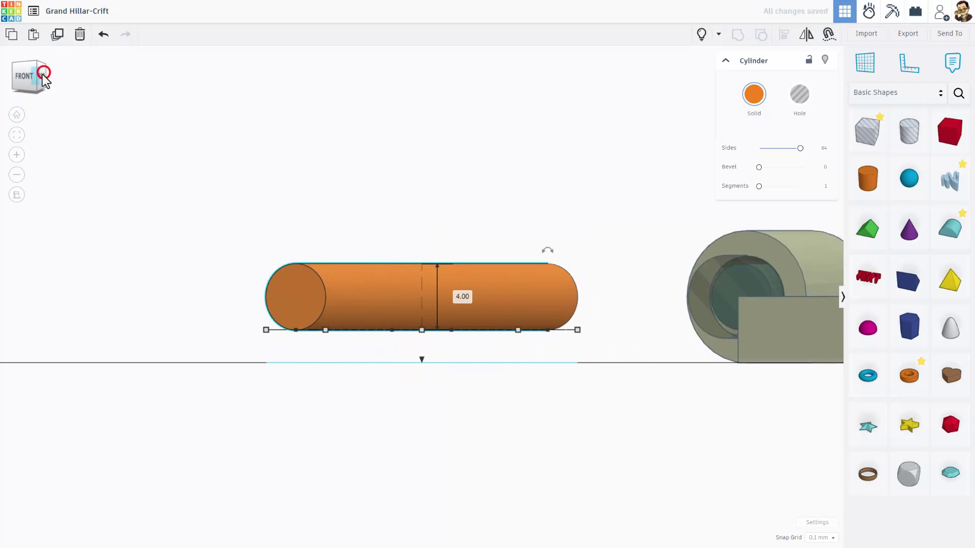
pyautogui.click(413, 306)
pyautogui.click(360, 232)
pyautogui.click(235, 287)
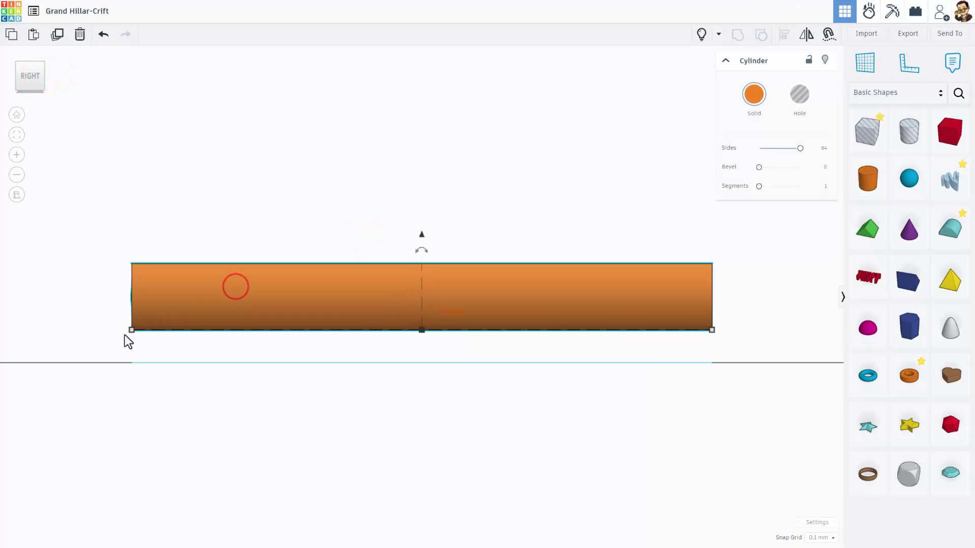
pyautogui.click(130, 331)
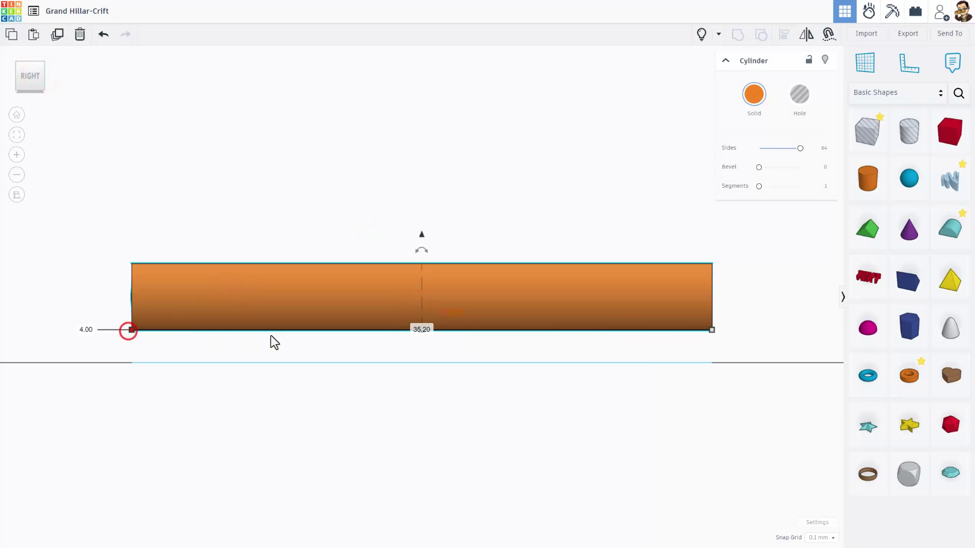
pyautogui.click(426, 329)
pyautogui.write('44')
pyautogui.press('Return')
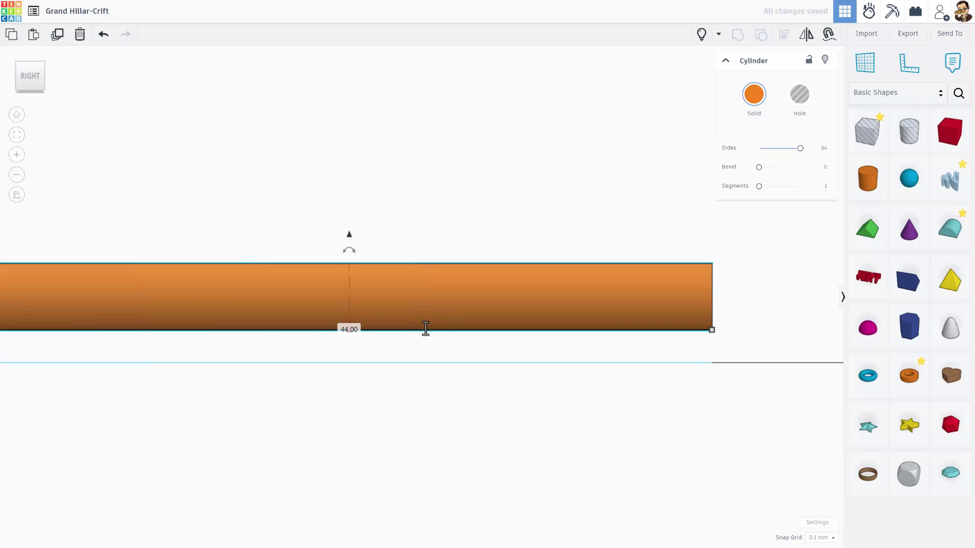
# - Show all hidden shapes again and centre the orange pin lengthwise on the left leaf, with the leaf as alignment anchor
pyautogui.click(17, 135)
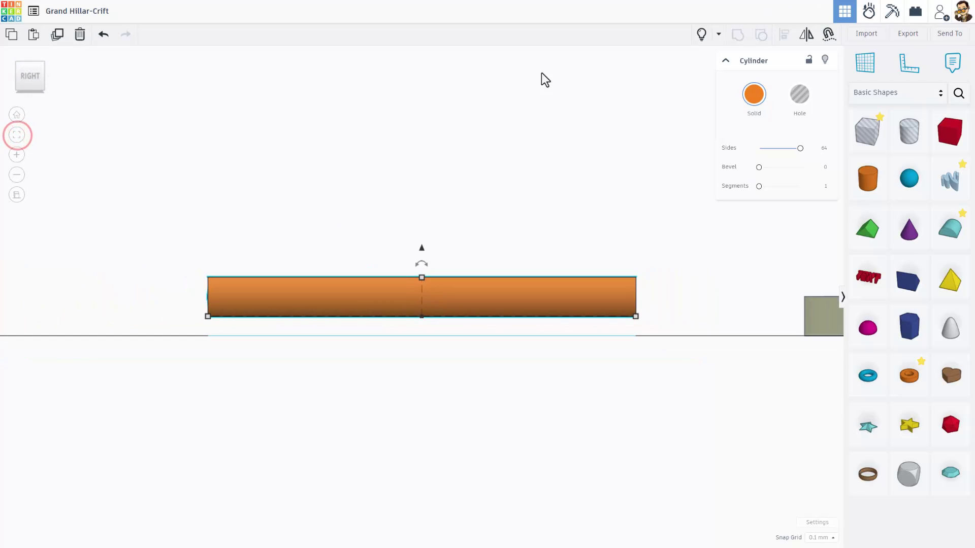
pyautogui.click(701, 35)
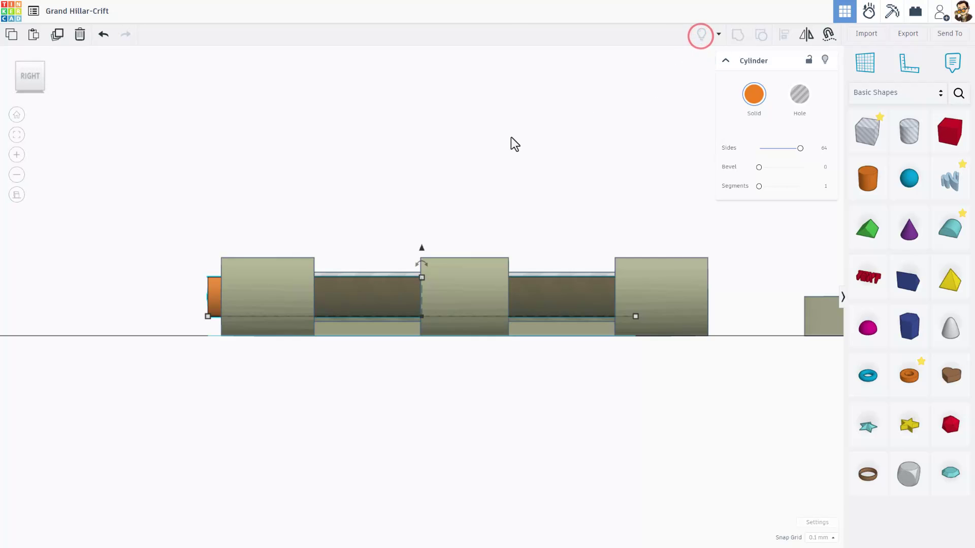
pyautogui.moveTo(163, 212); pyautogui.dragTo(655, 406)
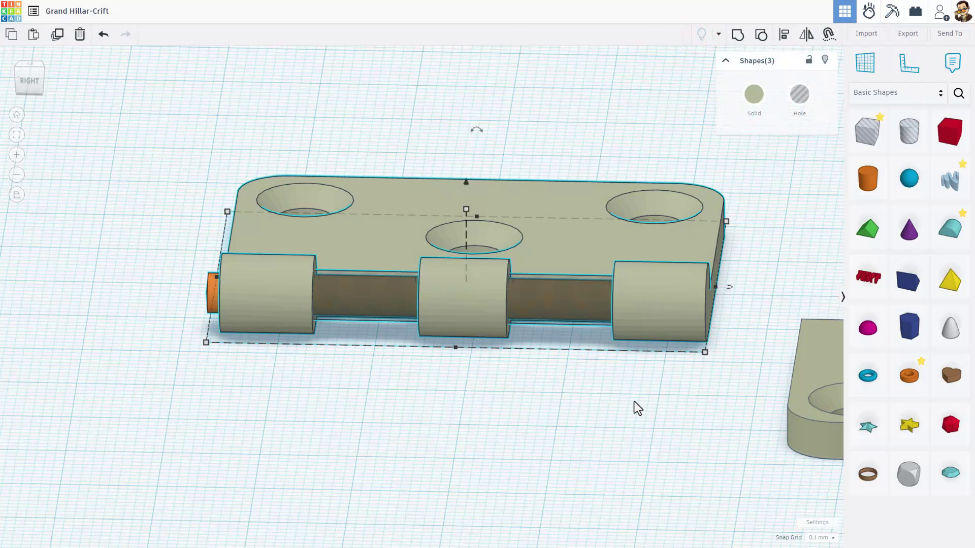
pyautogui.press('l')
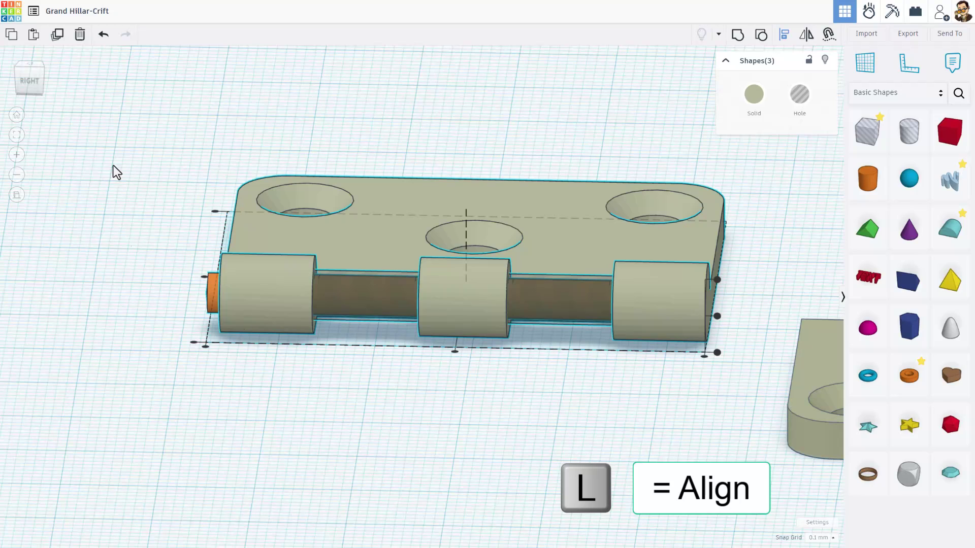
pyautogui.click(16, 195)
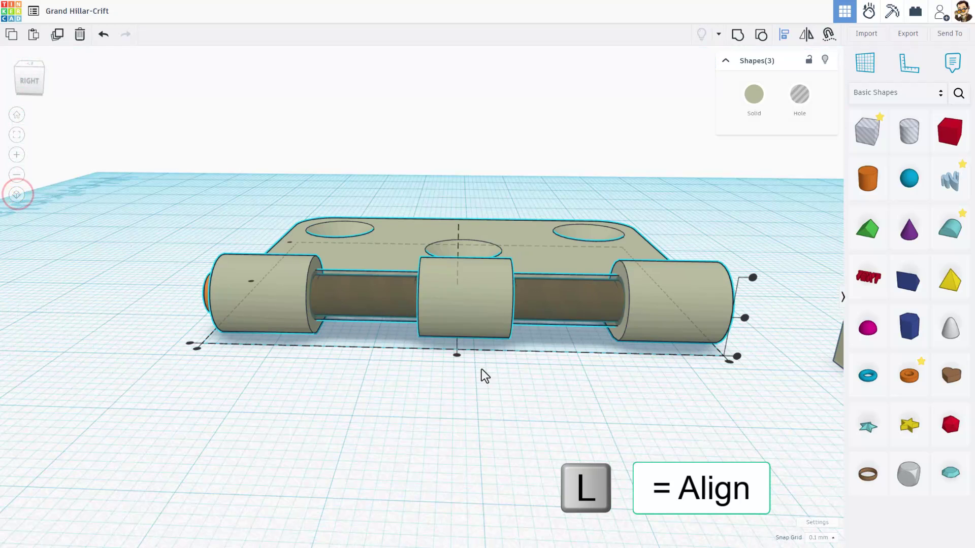
pyautogui.moveTo(482, 370); pyautogui.dragTo(460, 364, button='right')
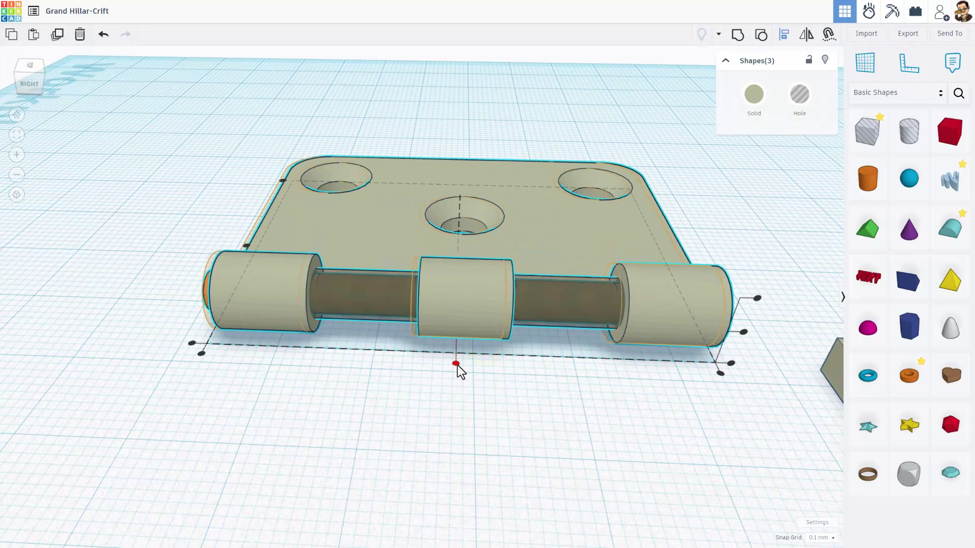
pyautogui.click(467, 311)
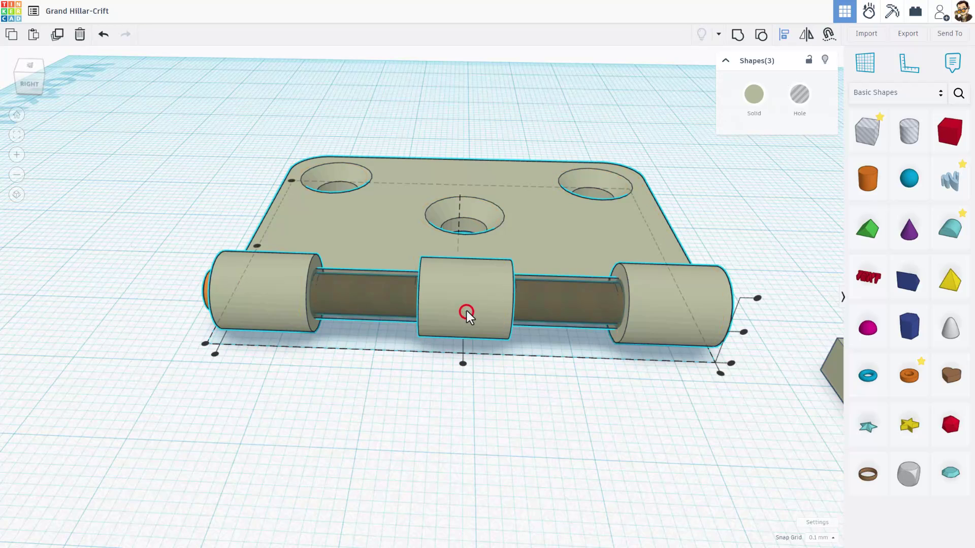
pyautogui.click(464, 364)
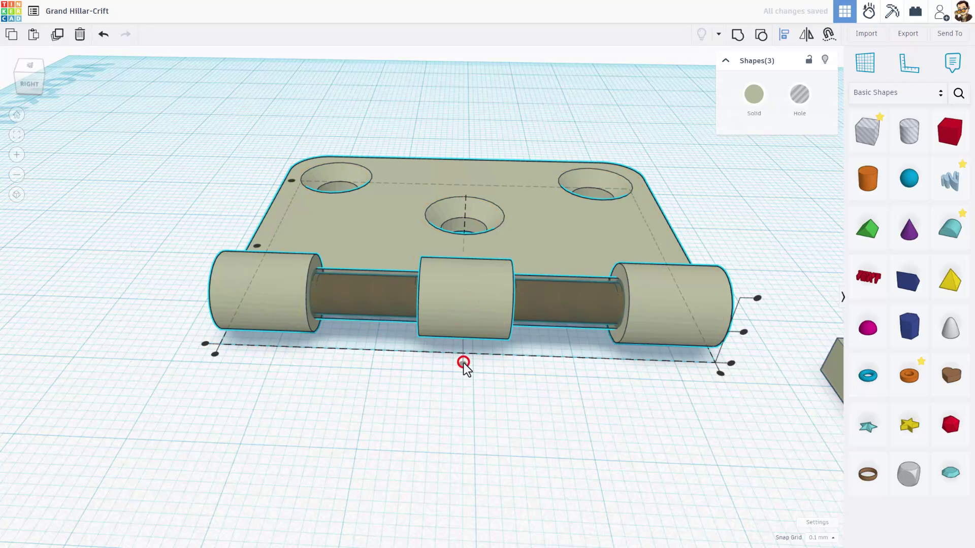
# - Hide the hinge leaf and the cylinder hole, leaving only the solid orange pin in view
pyautogui.click(407, 389)
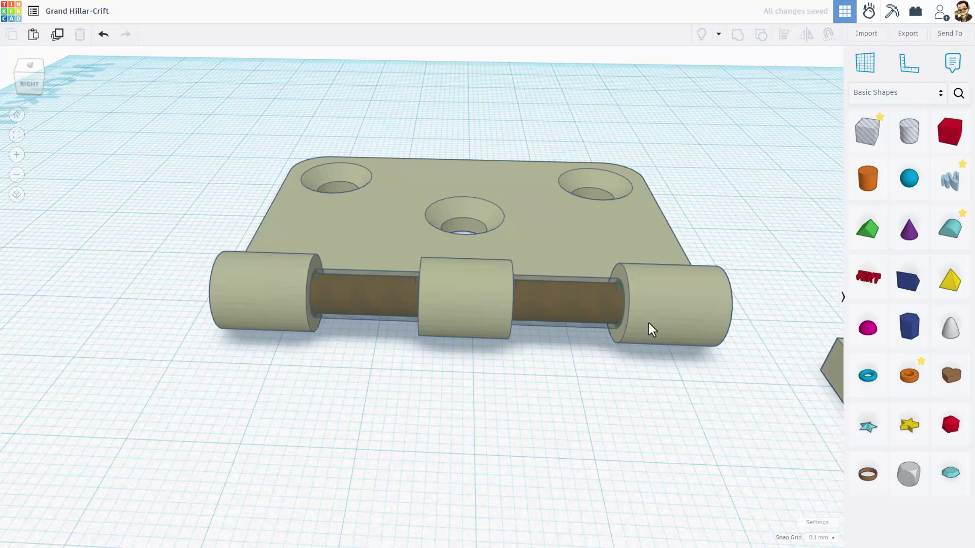
pyautogui.click(664, 320)
pyautogui.click(826, 60)
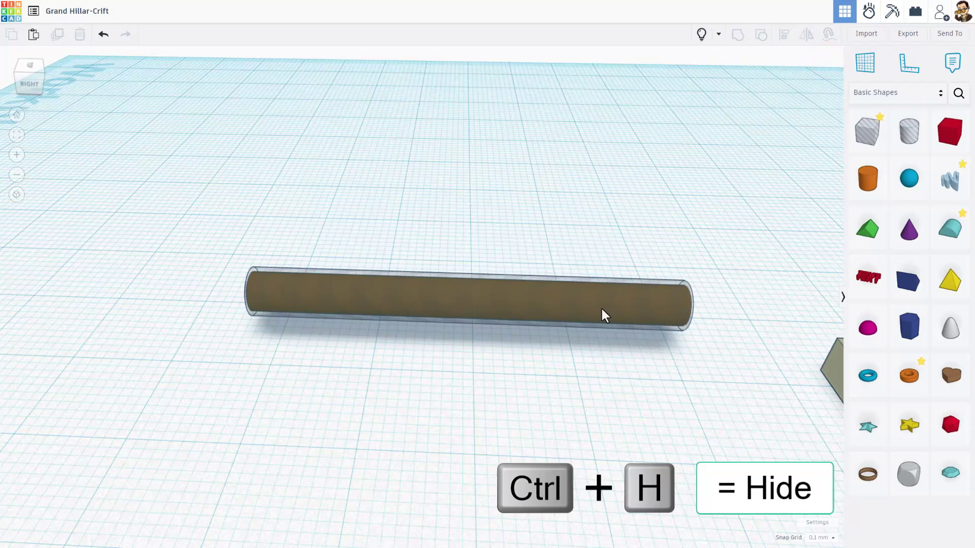
pyautogui.click(681, 285)
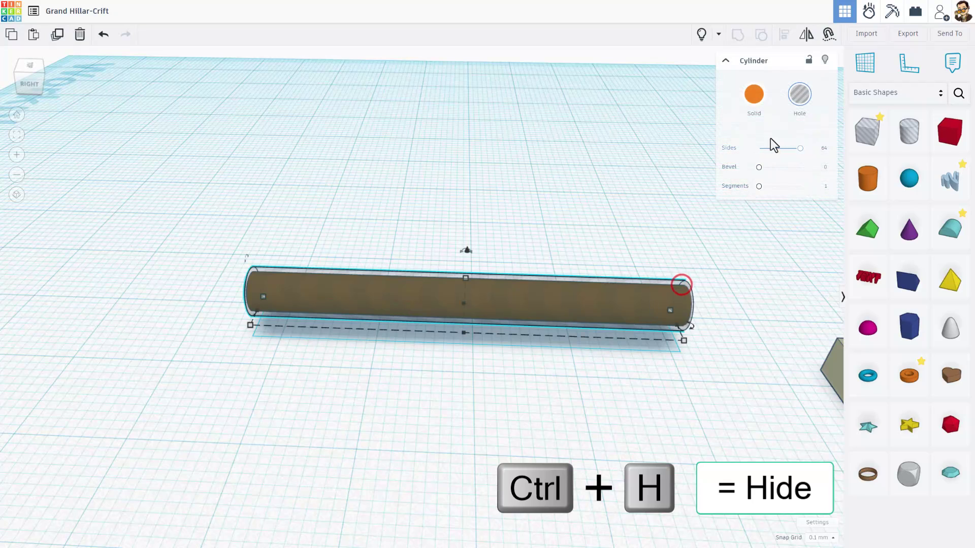
pyautogui.click(826, 59)
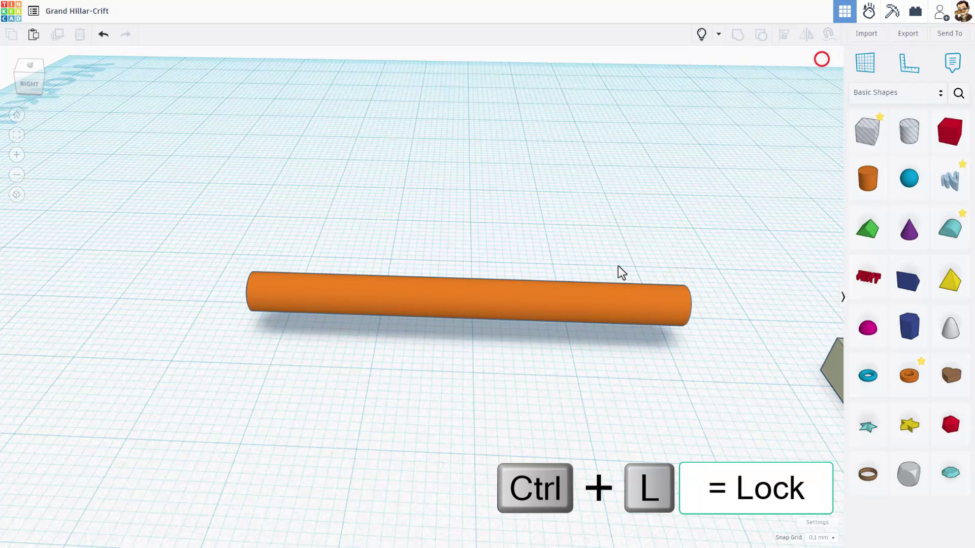
# - Lock the orange pin against editing and show all hidden shapes again
pyautogui.click(604, 303)
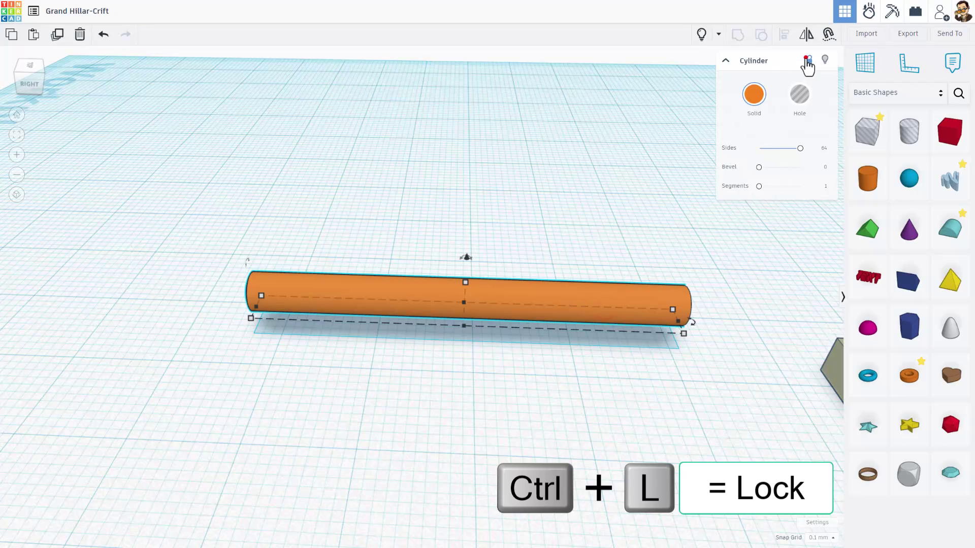
pyautogui.click(807, 60)
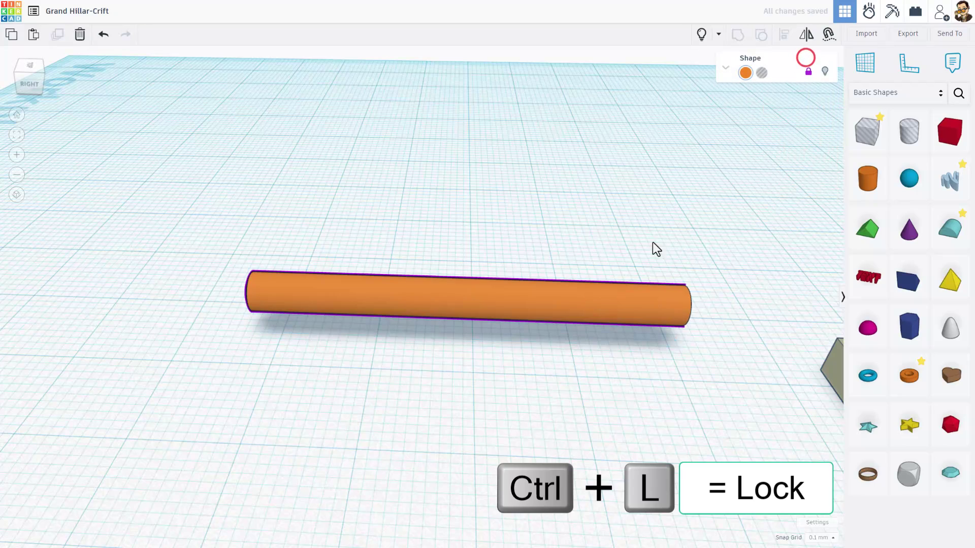
pyautogui.click(701, 36)
pyautogui.click(394, 539)
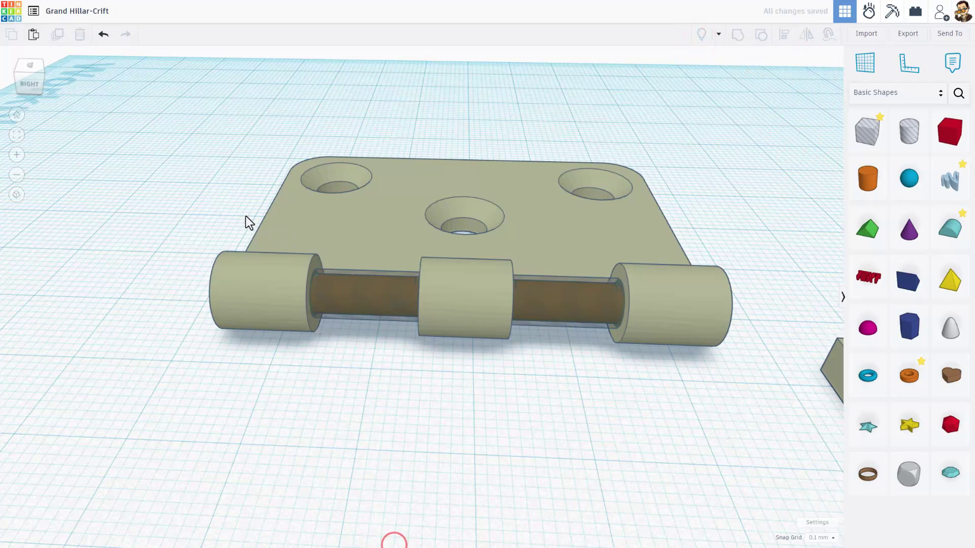
# - Group the three-knuckle leaf with its cylinder hole to bore the knuckles, keeping the locked pin separate
pyautogui.moveTo(244, 215); pyautogui.dragTo(666, 346)
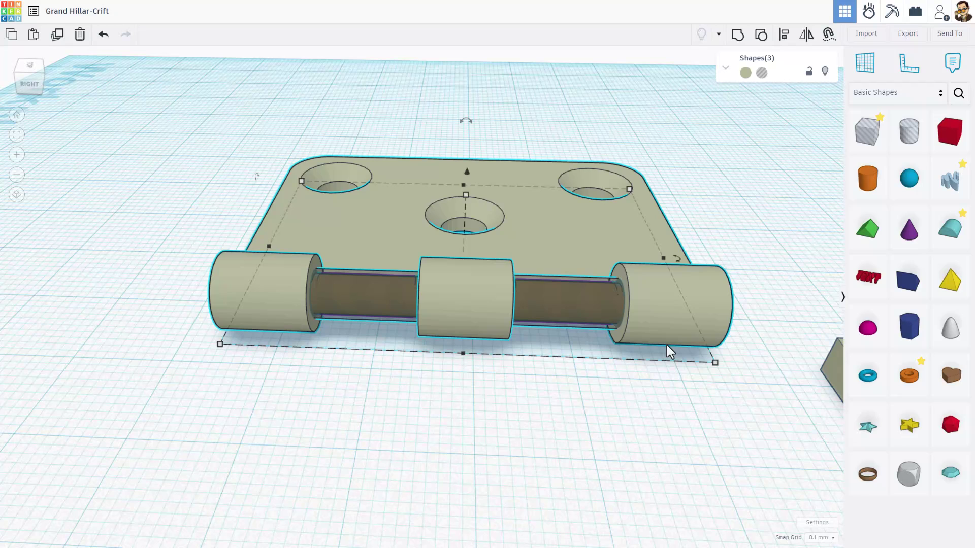
pyautogui.hotkey('ctrl', 'g')
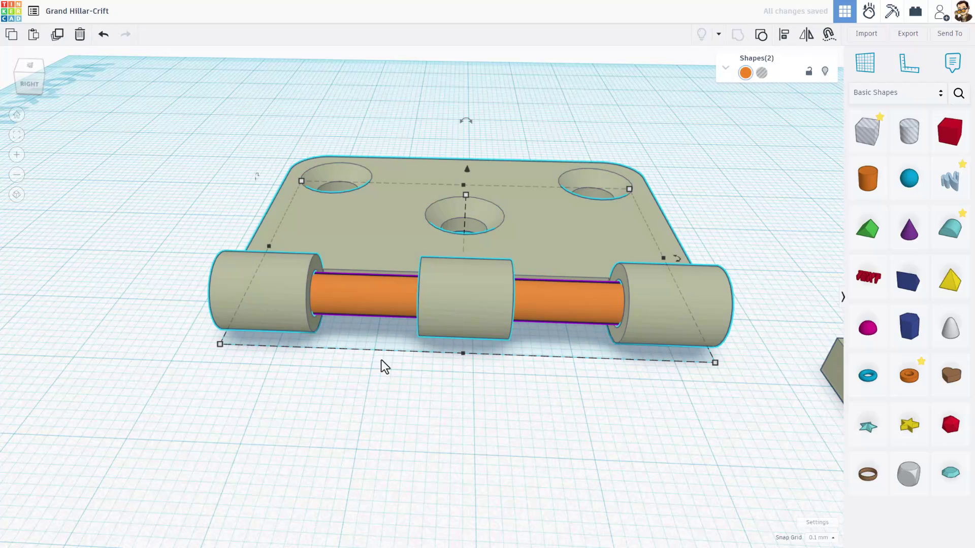
pyautogui.click(372, 305)
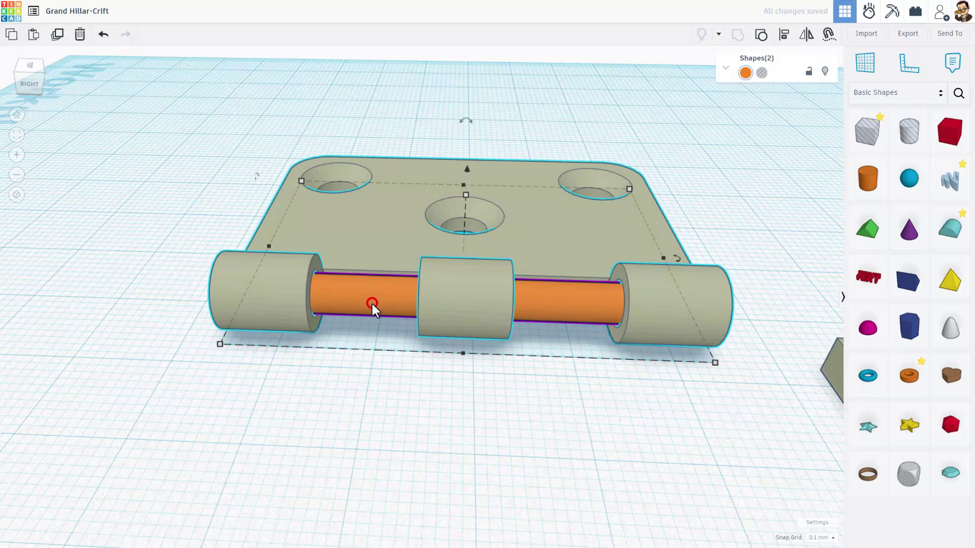
pyautogui.click(378, 233)
# - Group the two-knuckle leaf with its cylinder hole to bore out its knuckles
pyautogui.moveTo(394, 304); pyautogui.dragTo(610, 284, button='right')
pyautogui.scroll(3, 367, 358)
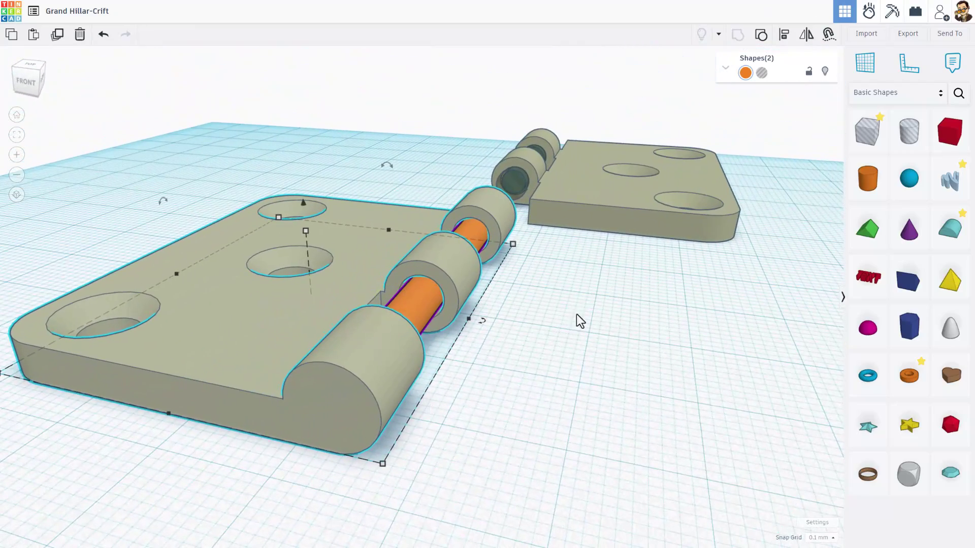
pyautogui.moveTo(565, 248); pyautogui.dragTo(554, 115, button='right')
pyautogui.moveTo(512, 61); pyautogui.dragTo(625, 116)
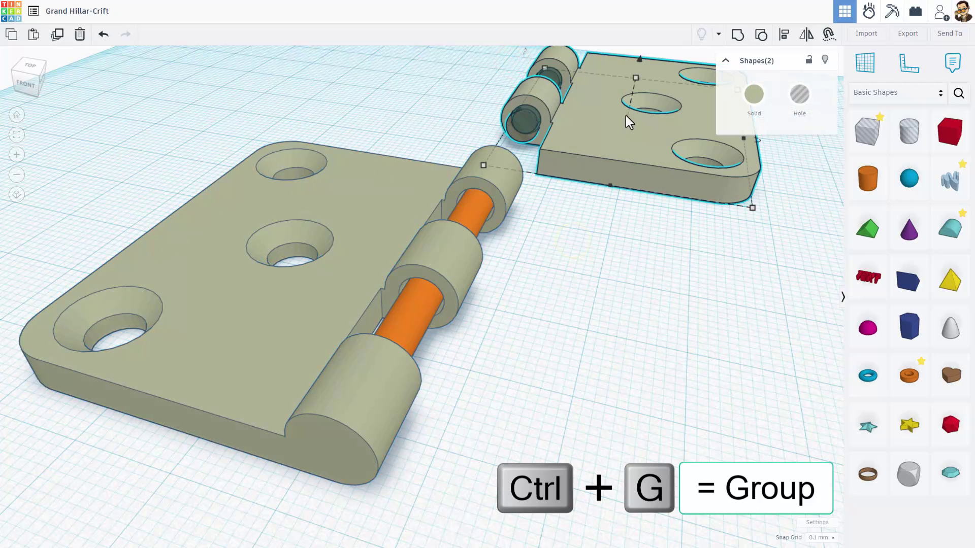
pyautogui.hotkey('ctrl', 'g')
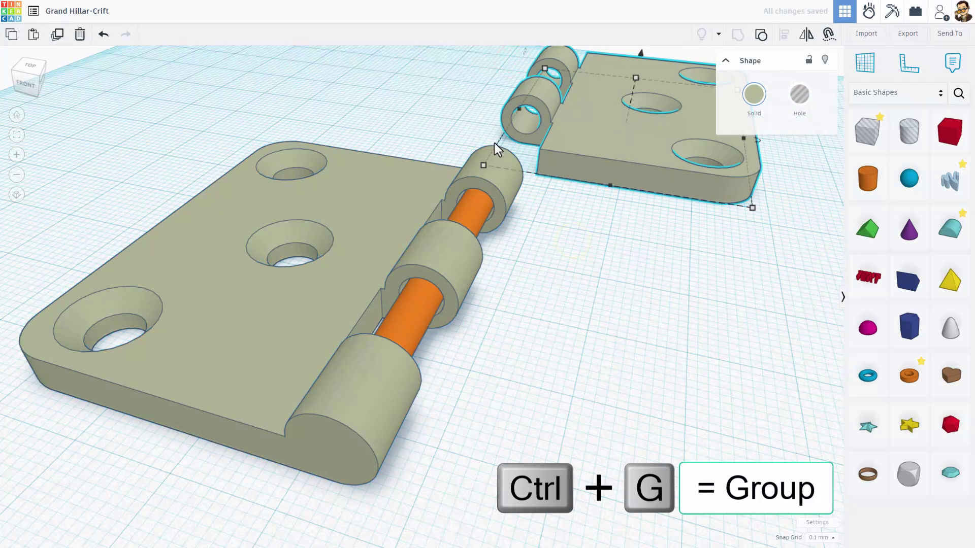
# - Centre the two-knuckle leaf lengthwise on the three-knuckle leaf, with the three-knuckle leaf as alignment anchor
pyautogui.keyDown('shift'); pyautogui.click(251, 315); pyautogui.keyUp('shift')
pyautogui.press('l')
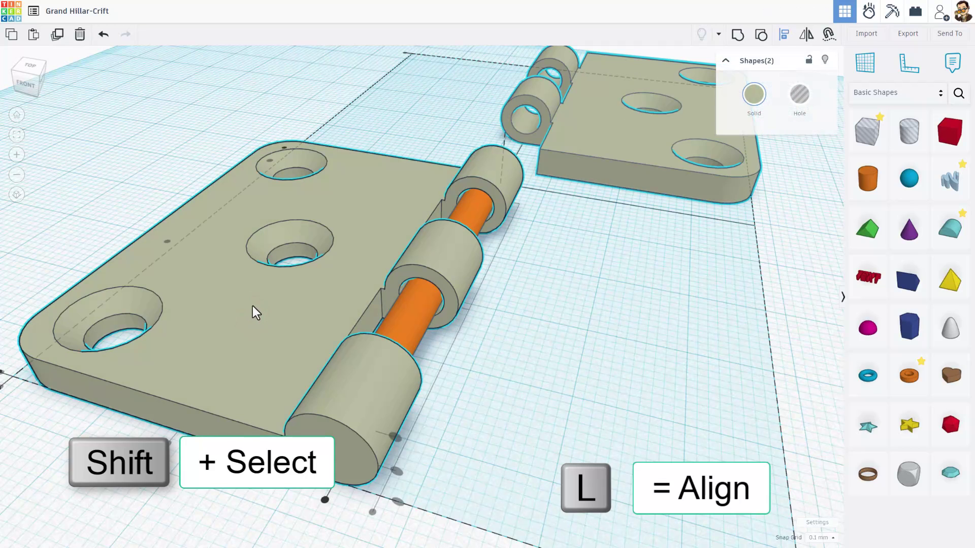
pyautogui.scroll(-3, 268, 321)
pyautogui.scroll(-2, 297, 376)
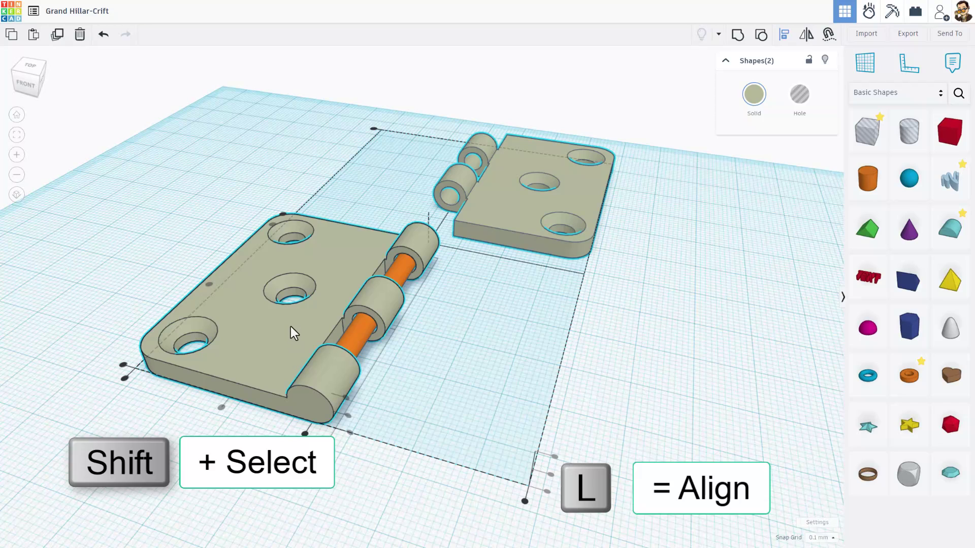
pyautogui.click(288, 327)
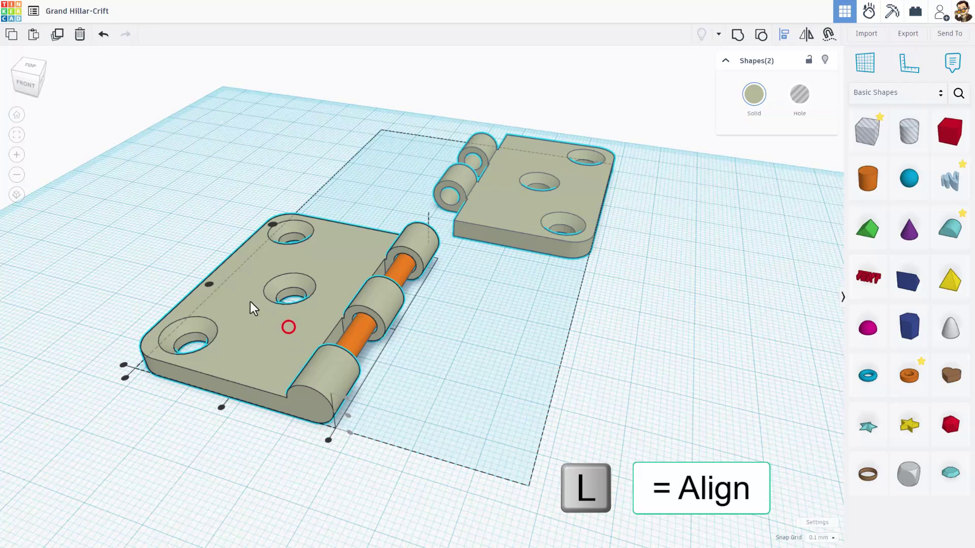
pyautogui.click(209, 284)
pyautogui.moveTo(267, 453); pyautogui.dragTo(358, 501, button='right')
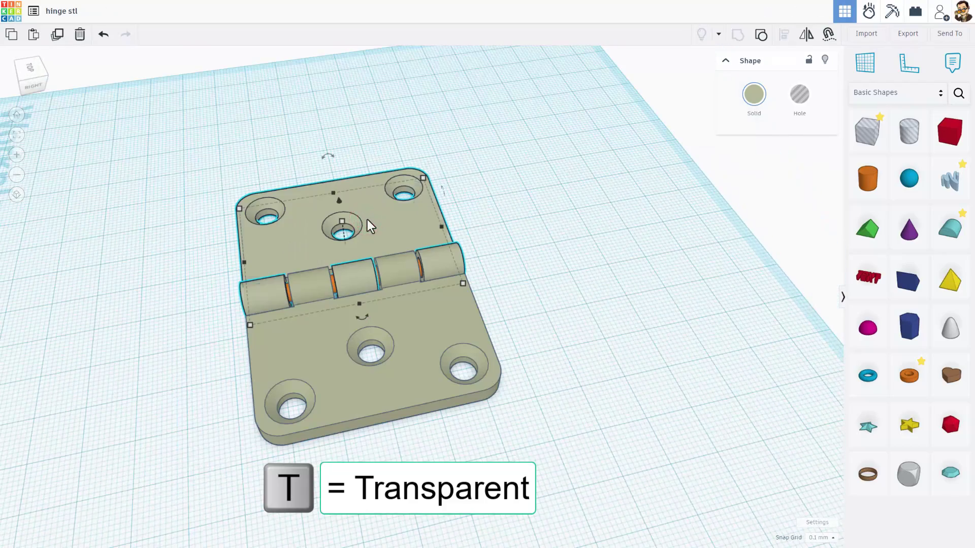
# - Make the three-knuckle leaf transparent to expose the pin inside it
pyautogui.press('t')
pyautogui.scroll(2, 272, 299)
pyautogui.moveTo(272, 294)
pyautogui.mouseDown(button='right')
pyautogui.moveTo(296, 281)
pyautogui.moveTo(269, 282)
pyautogui.moveTo(276, 287)
pyautogui.mouseUp(button='right')
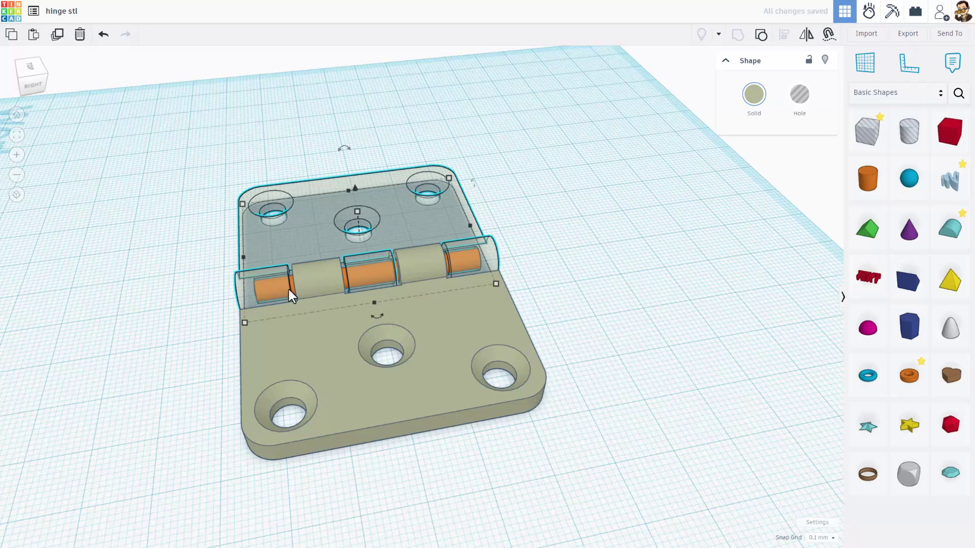
# - Unlock the orange pin and set its length to 46 mm
pyautogui.click(291, 289)
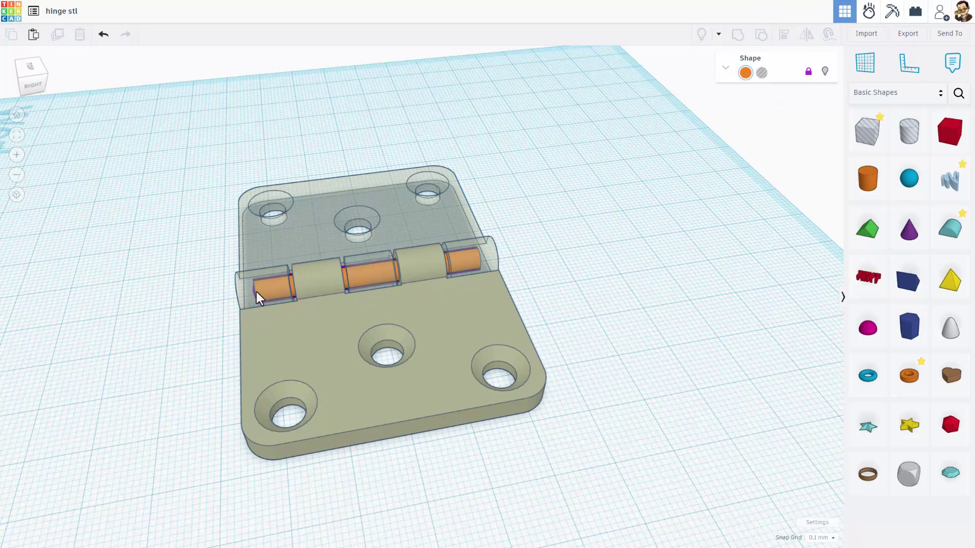
pyautogui.click(807, 72)
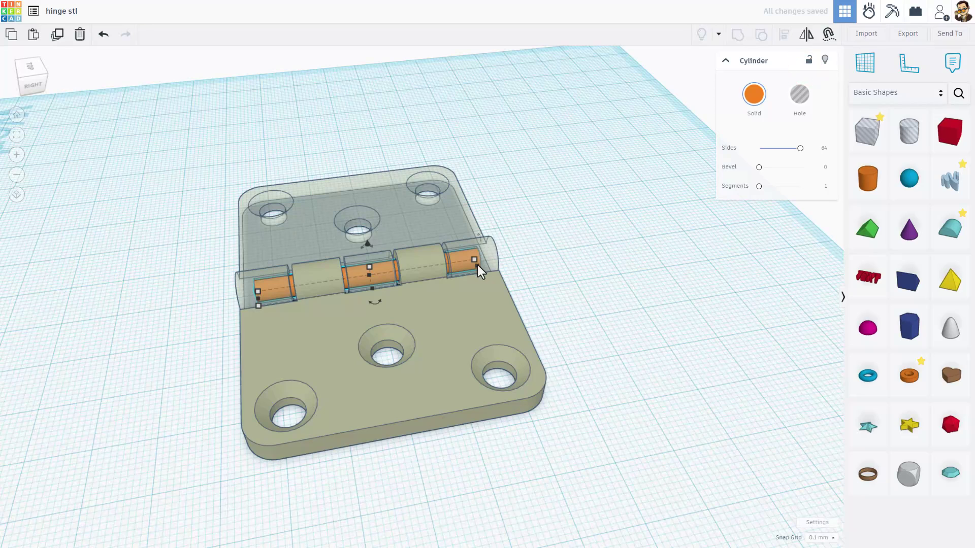
pyautogui.moveTo(477, 270)
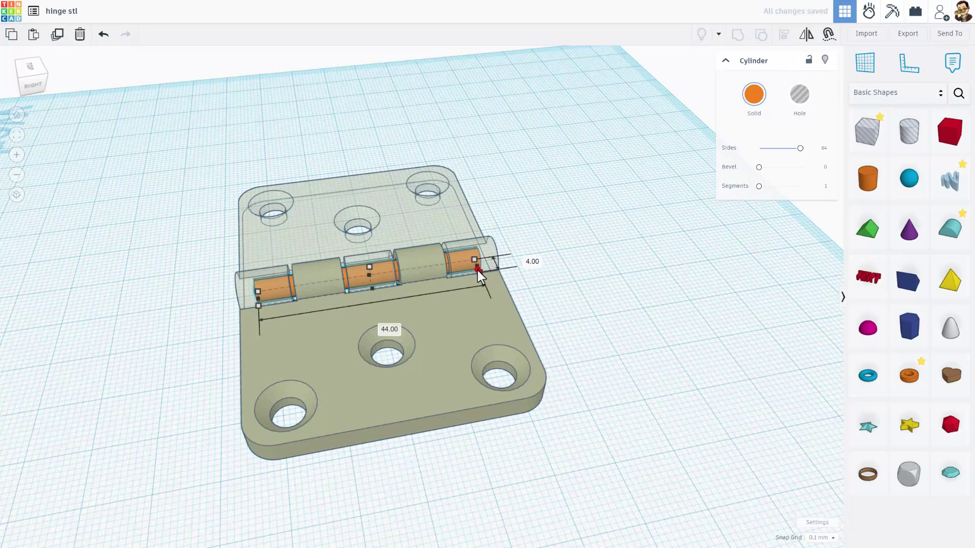
pyautogui.click(375, 325)
pyautogui.write('46')
pyautogui.press('Return')
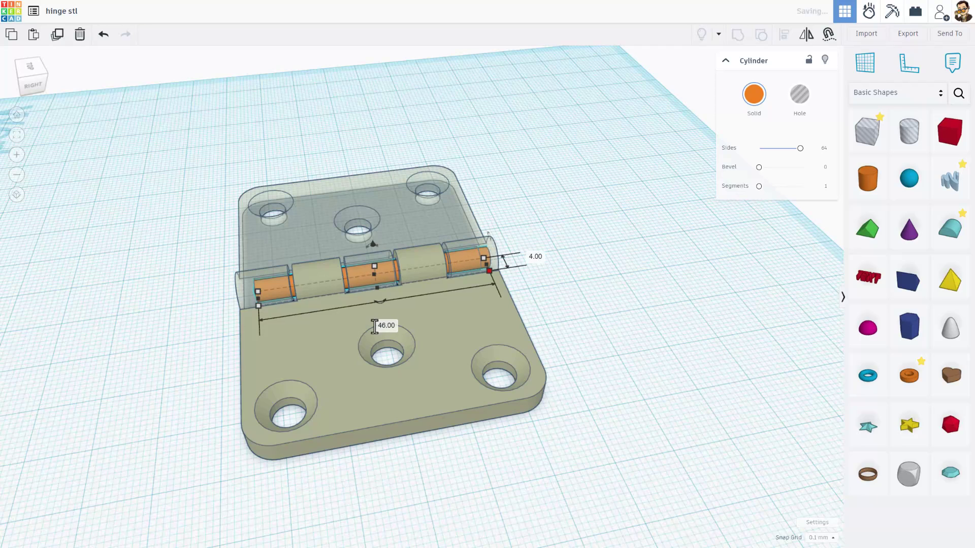
# - Centre the orange pin lengthwise in the hinge, using the solid two-knuckle leaf as alignment anchor
pyautogui.click(325, 130)
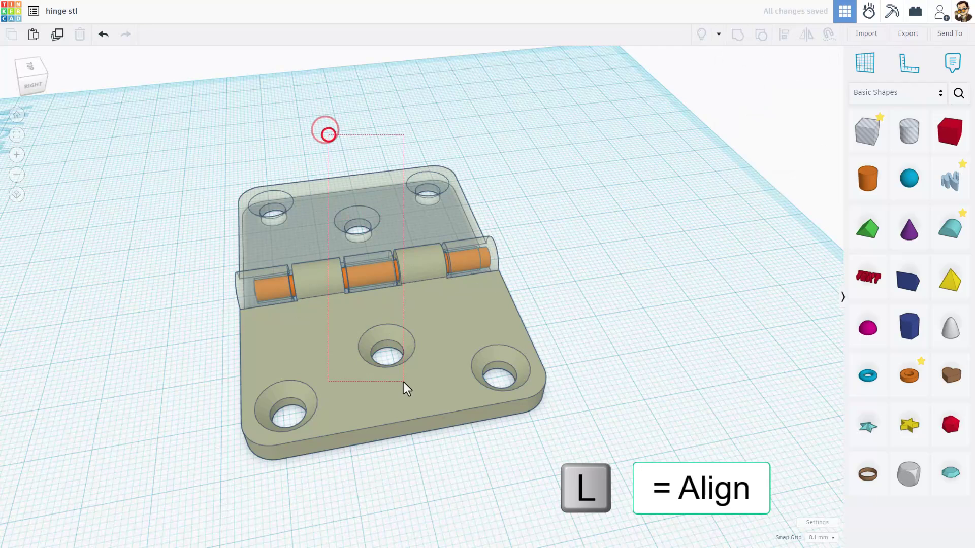
pyautogui.moveTo(403, 381); pyautogui.dragTo(404, 385)
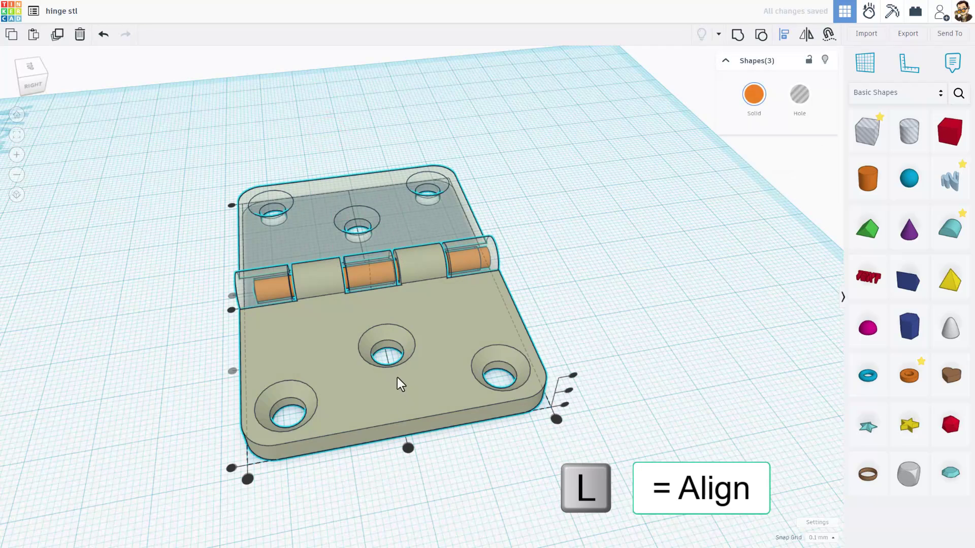
pyautogui.click(383, 397)
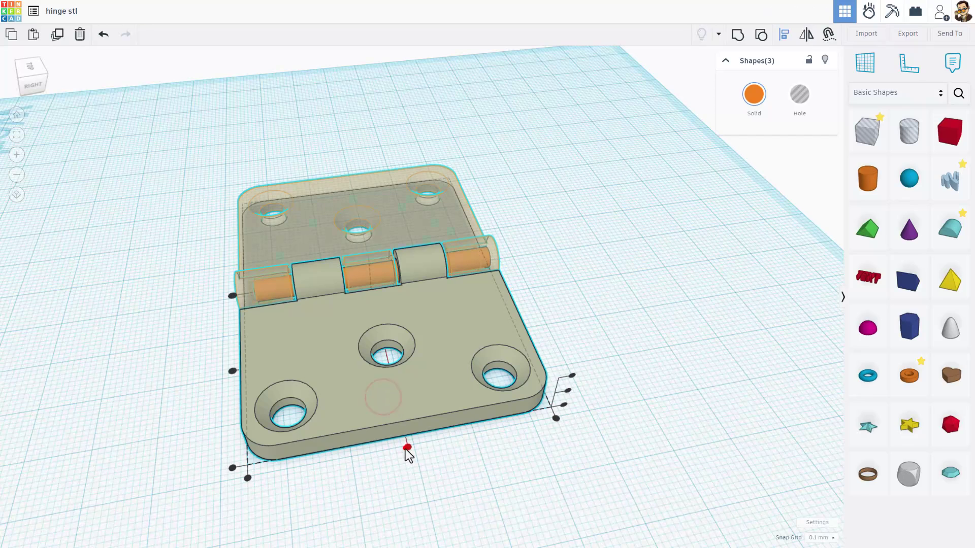
pyautogui.click(408, 447)
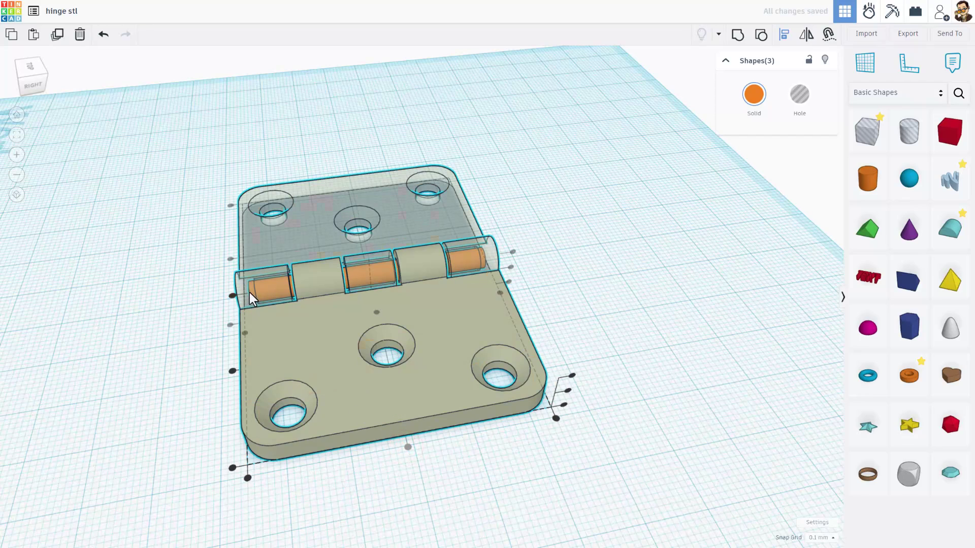
pyautogui.click(550, 245)
pyautogui.moveTo(550, 245)
pyautogui.mouseDown(button='right')
pyautogui.moveTo(611, 245)
pyautogui.moveTo(684, 223)
pyautogui.moveTo(572, 237)
pyautogui.moveTo(548, 254)
pyautogui.mouseUp(button='right')
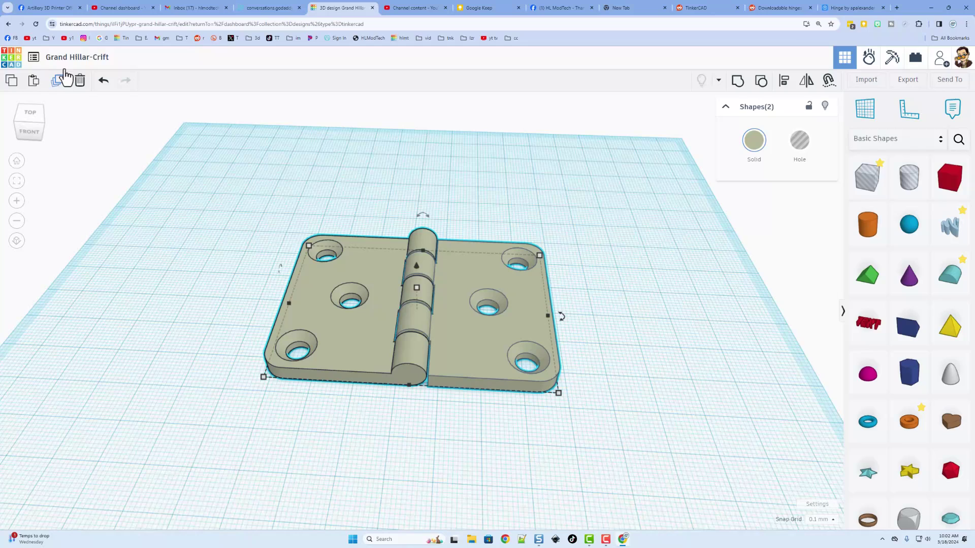
# - Rename the design as "hinge stl"
pyautogui.click(83, 57)
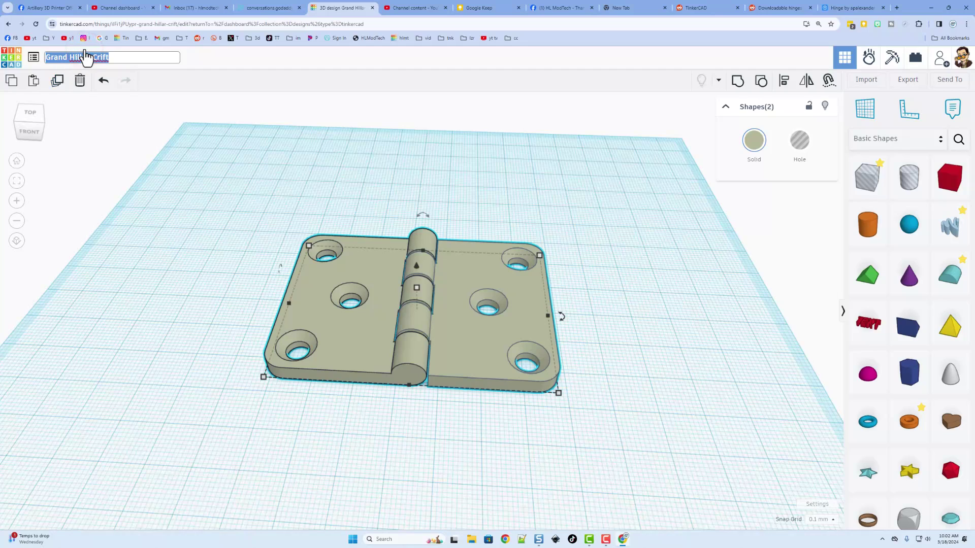
pyautogui.write('hinge stl')
pyautogui.press('BackSpace')
pyautogui.press('BackSpace')
pyautogui.press('BackSpace')
pyautogui.press('BackSpace')
pyautogui.click(189, 163)
pyautogui.moveTo(189, 163); pyautogui.dragTo(154, 80, button='right')
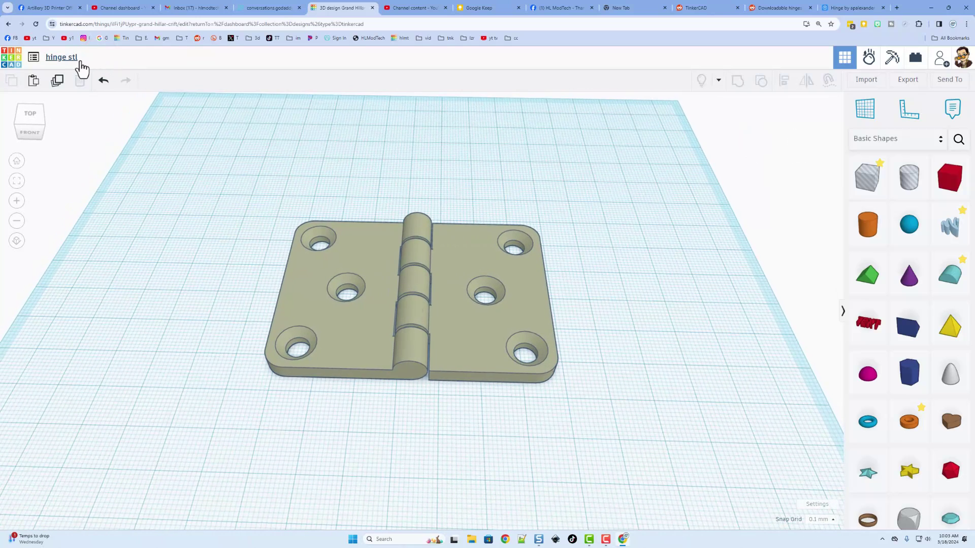
pyautogui.moveTo(186, 224)
pyautogui.mouseDown(button='right')
pyautogui.moveTo(207, 226)
pyautogui.moveTo(184, 224)
pyautogui.mouseUp(button='right')
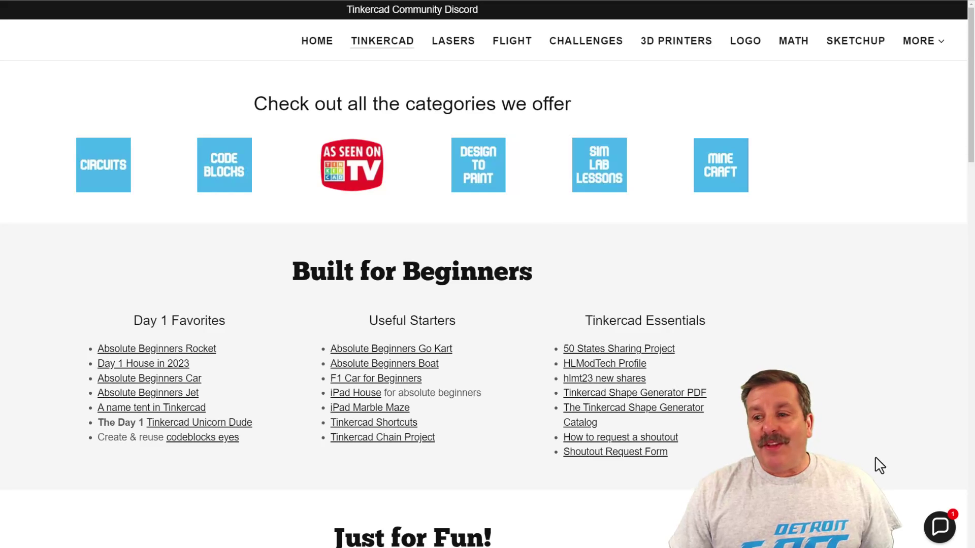
# - View the HLModTech site's contact chat, close it, and open the Tinkercad Community Discord invite
pyautogui.click(929, 527)
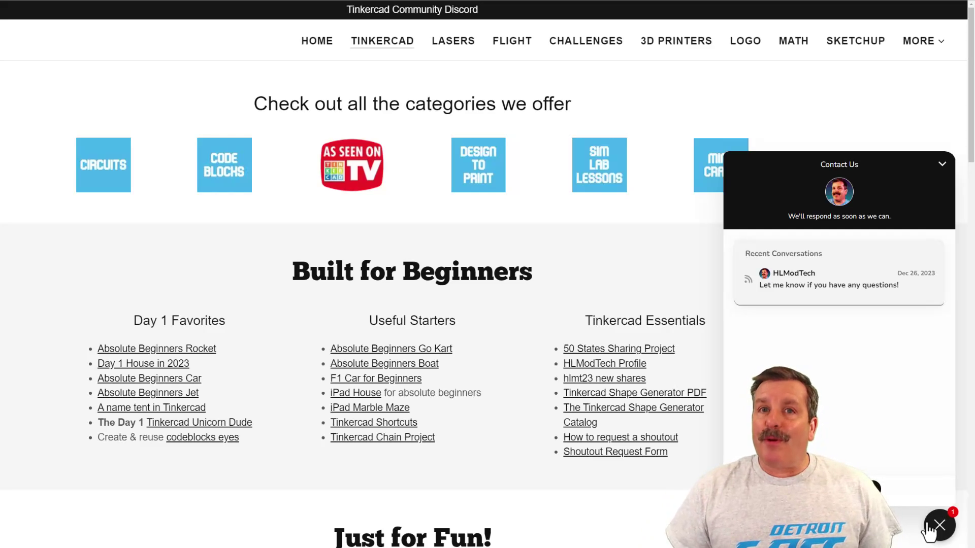
pyautogui.click(929, 529)
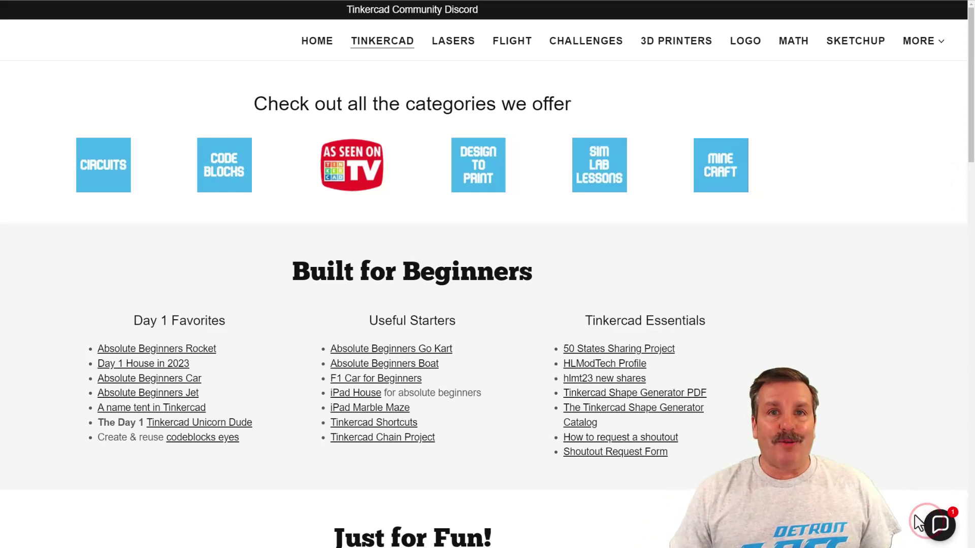
pyautogui.click(408, 11)
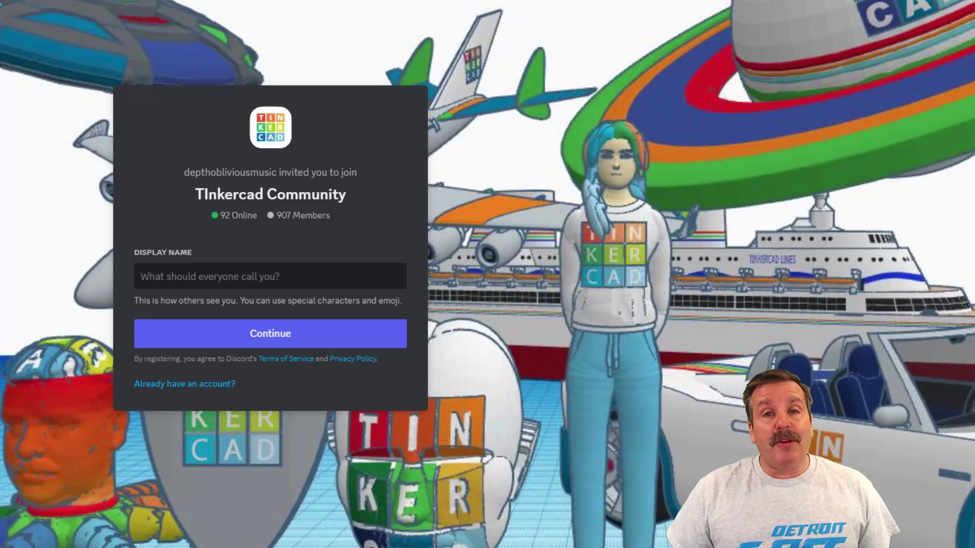